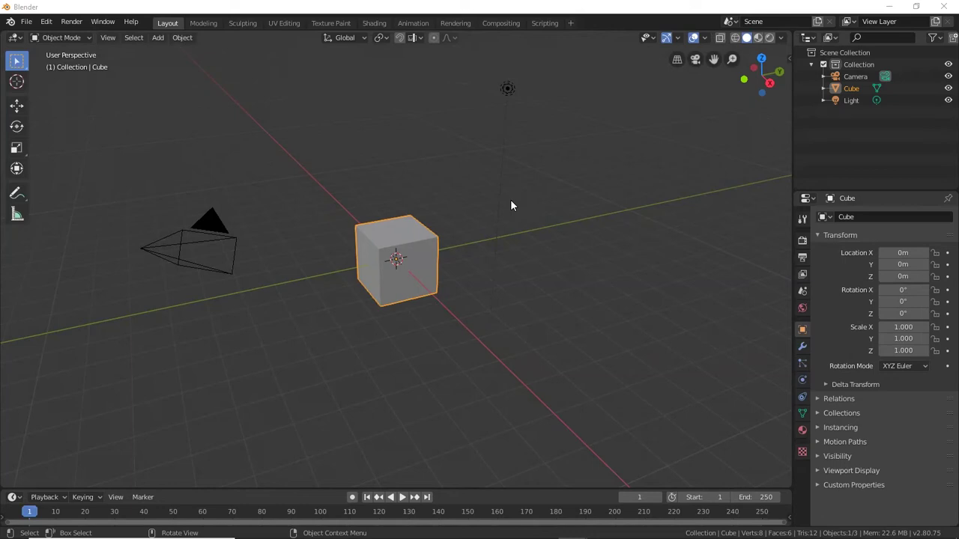
# In front view, raise the cube to Z 0.748 m and scale it uniformly to 0.614
pyautogui.moveTo(511, 205); pyautogui.dragTo(579, 208, button='middle')
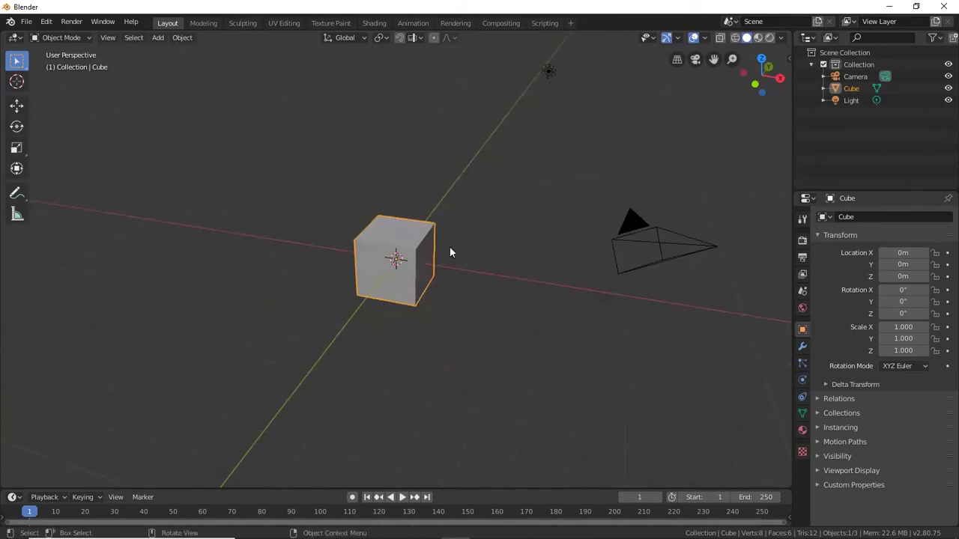
pyautogui.moveTo(449, 248); pyautogui.dragTo(441, 230, button='middle')
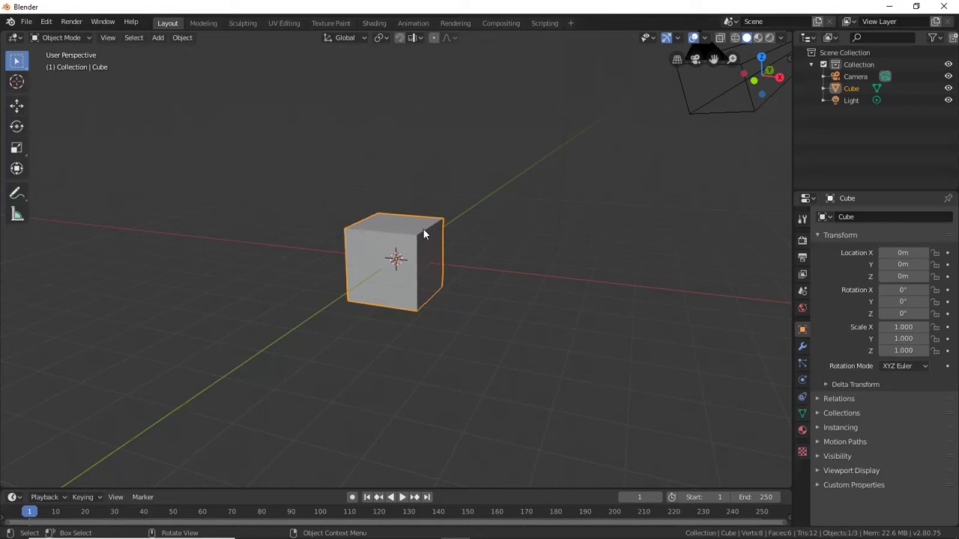
pyautogui.press('KP_1')
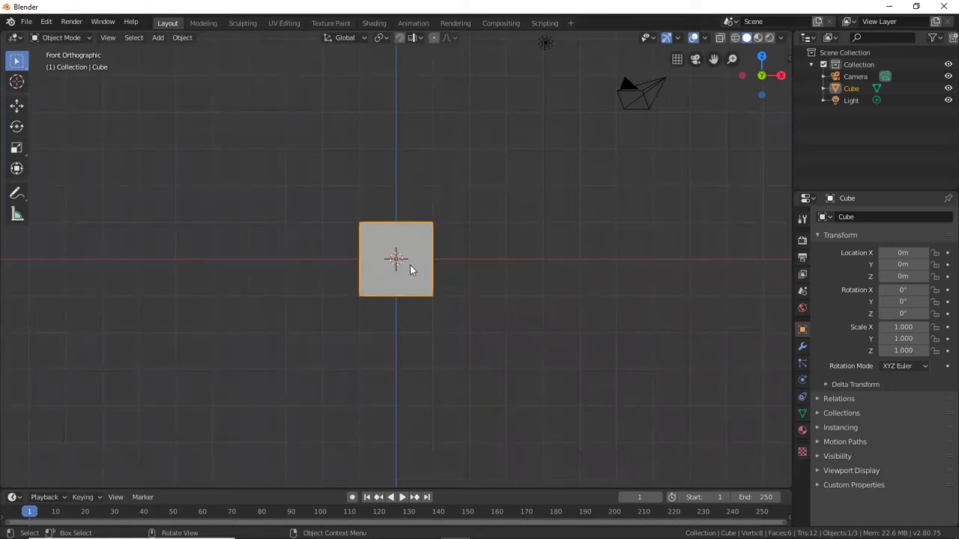
pyautogui.scroll(4, 409, 268)
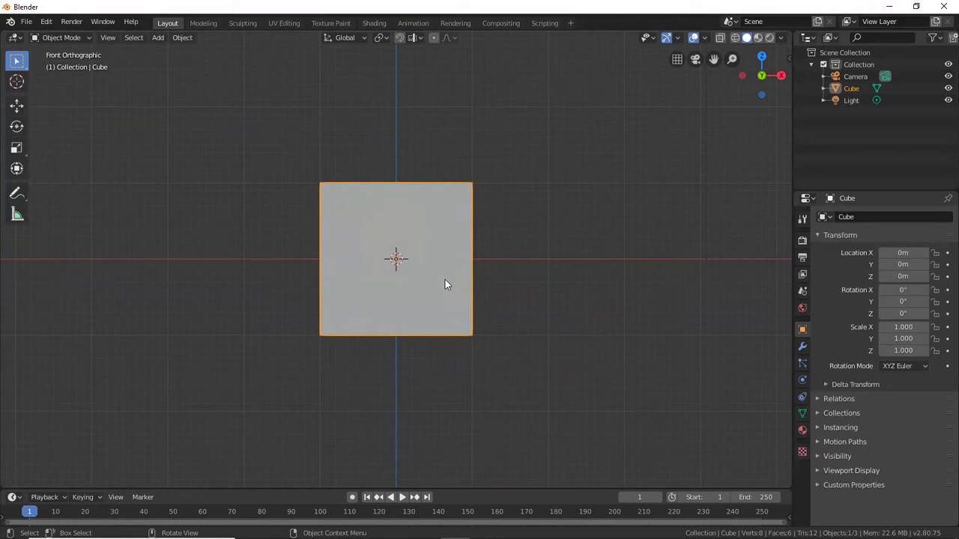
pyautogui.moveTo(422, 293); pyautogui.dragTo(421, 295)
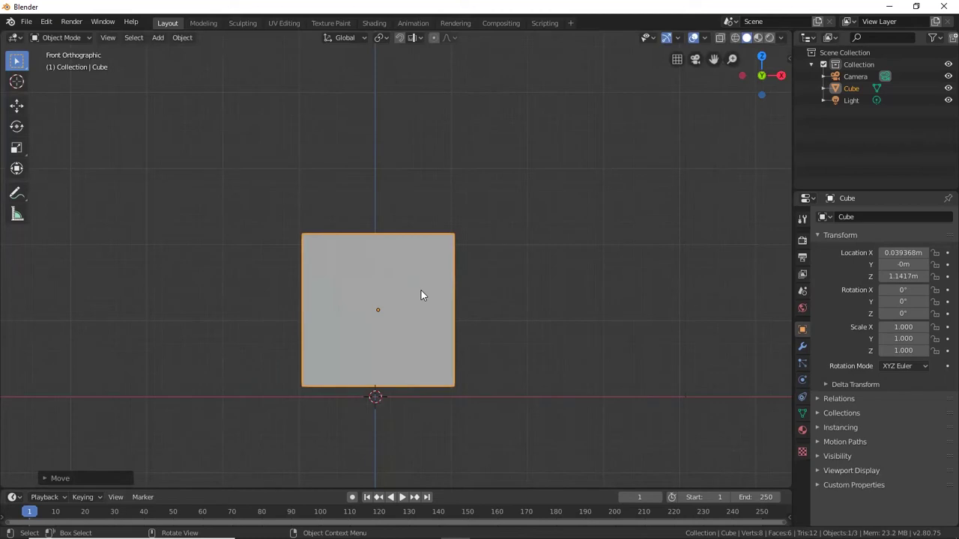
pyautogui.moveTo(421, 296); pyautogui.dragTo(516, 276, button='middle')
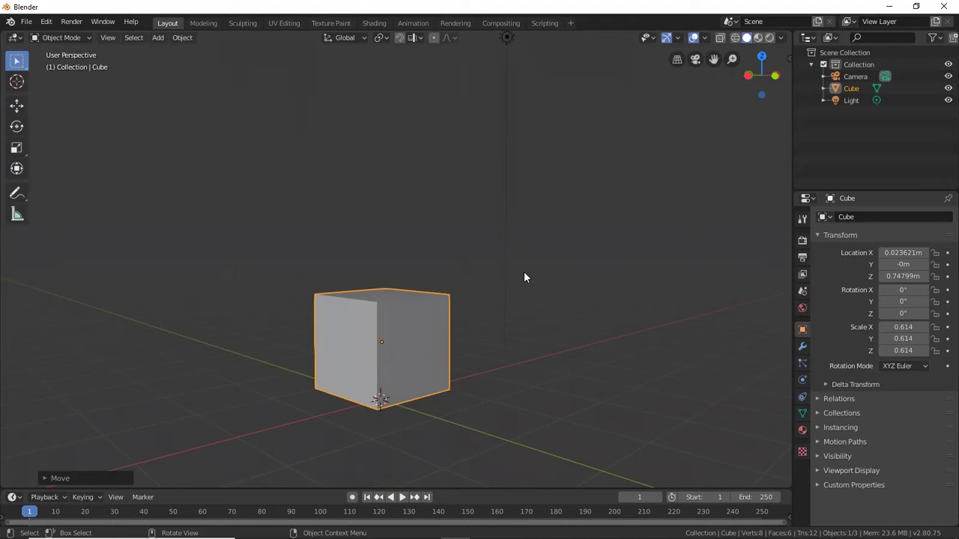
pyautogui.moveTo(524, 277); pyautogui.dragTo(805, 432, button='middle')
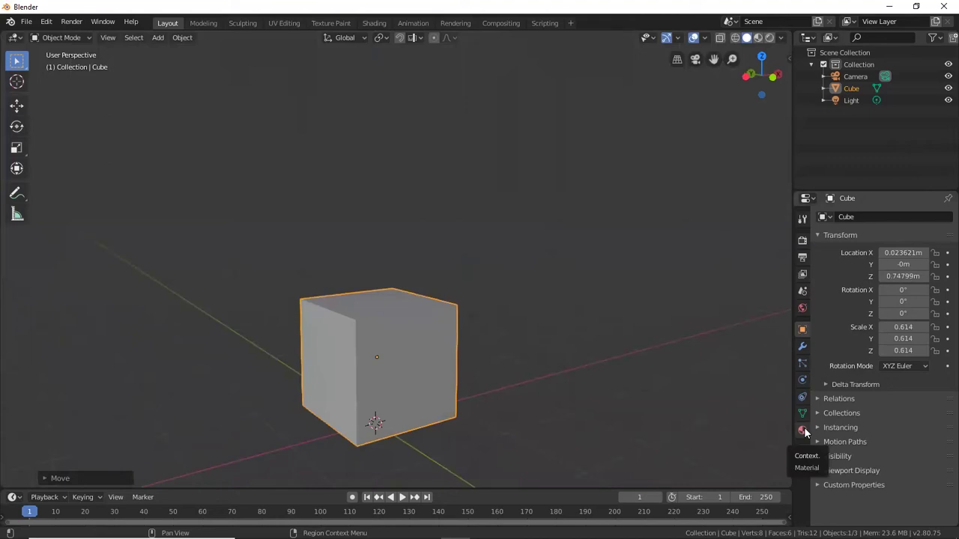
# Set the cube material's Base Color to light blue and preview it in Look Dev and Rendered shading
pyautogui.click(802, 431)
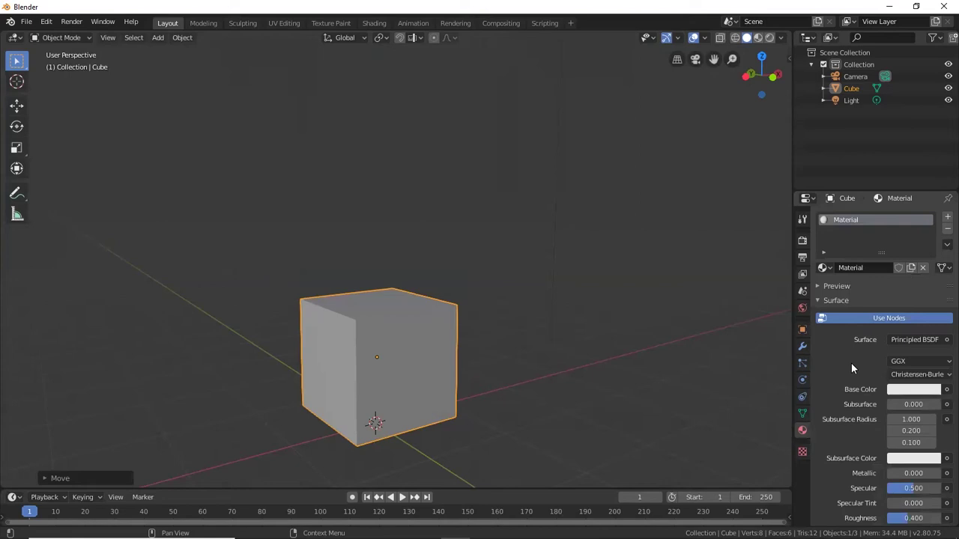
pyautogui.click(904, 390)
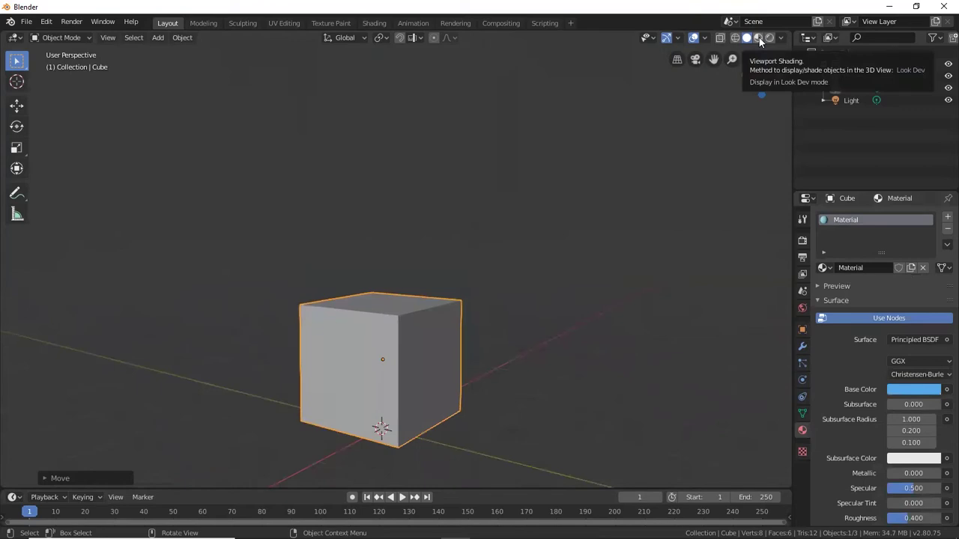
pyautogui.click(759, 38)
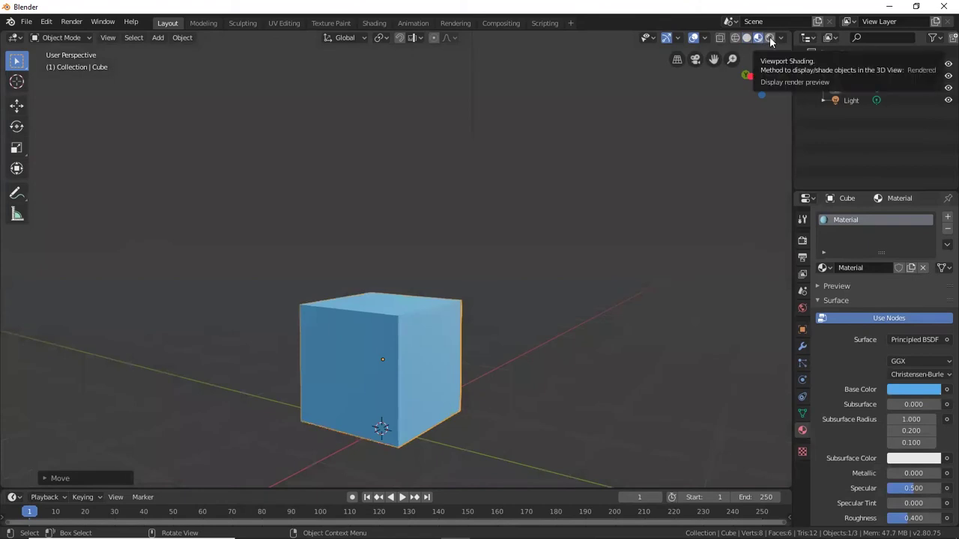
pyautogui.click(770, 38)
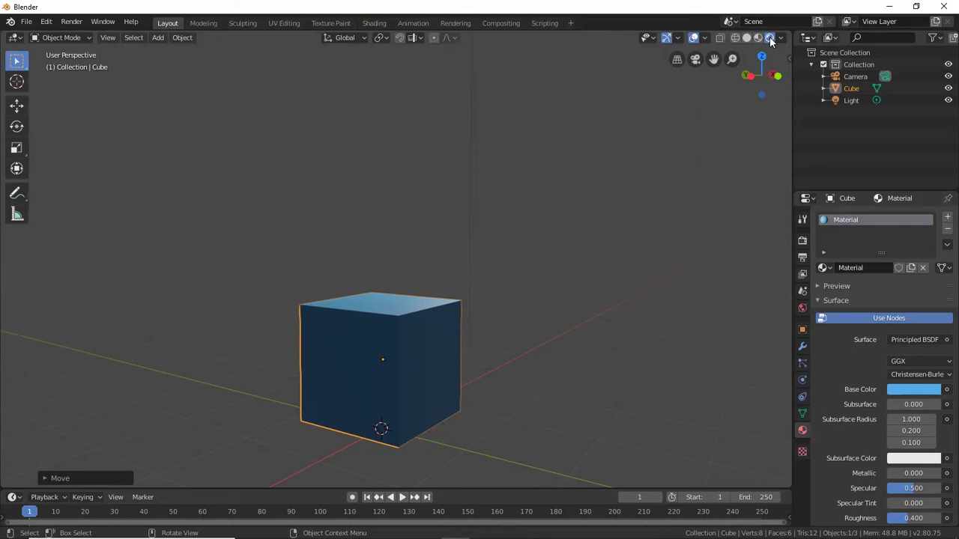
pyautogui.click(525, 349)
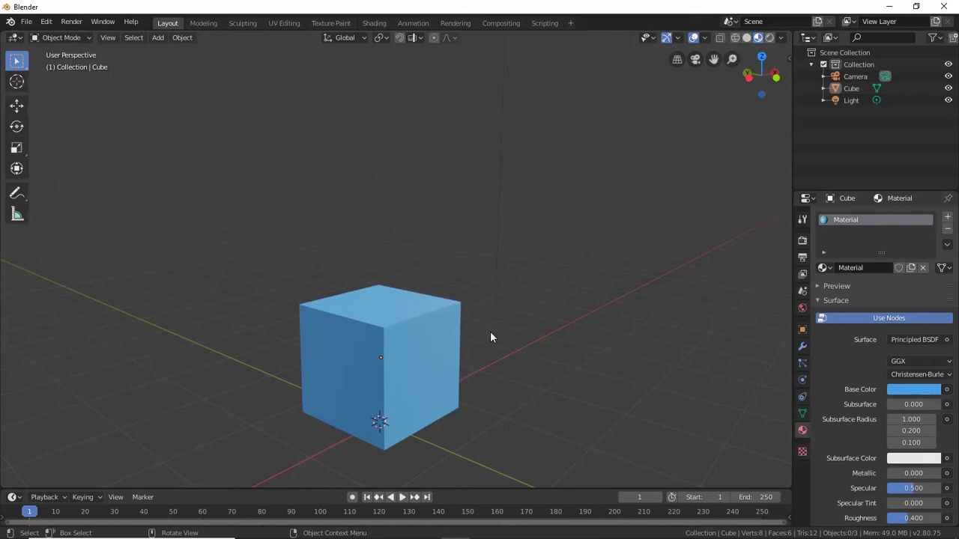
pyautogui.click(61, 37)
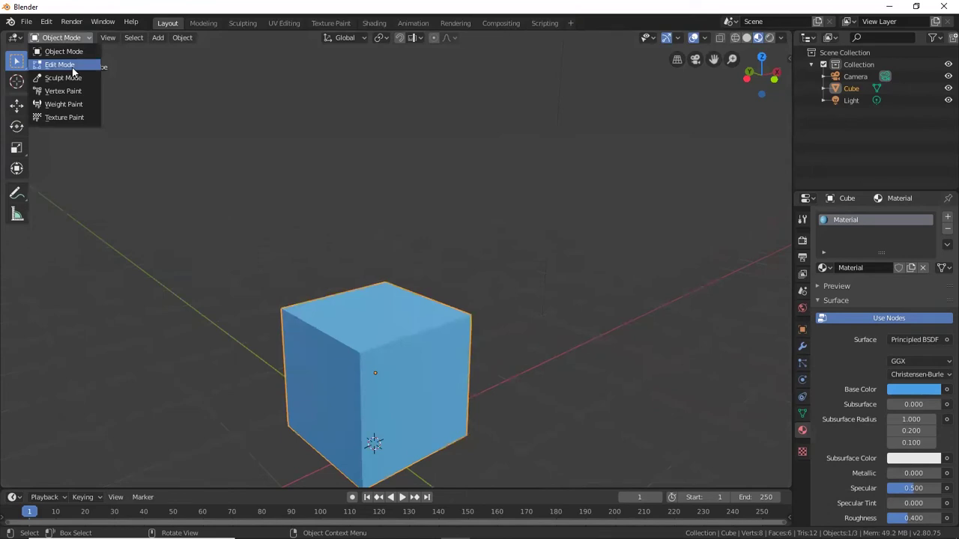
# In Edit Mode face select, create Material.001 with a red-orange Base Color and assign it to the top face
pyautogui.click(72, 66)
pyautogui.click(124, 39)
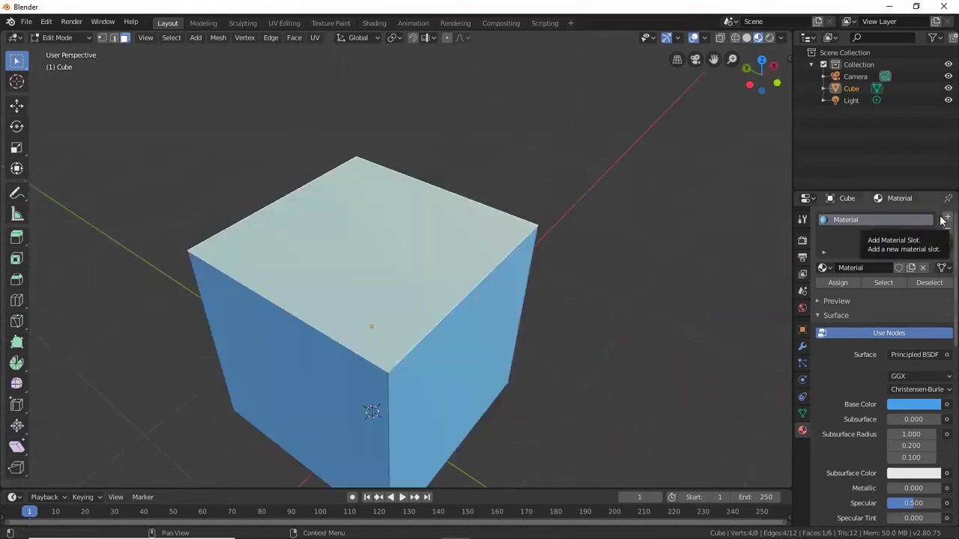
pyautogui.click(946, 218)
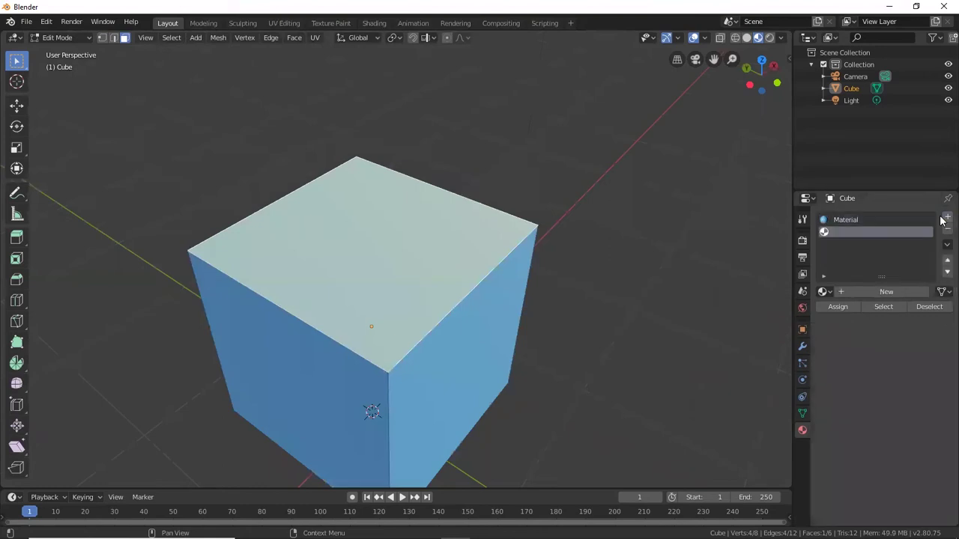
pyautogui.click(881, 293)
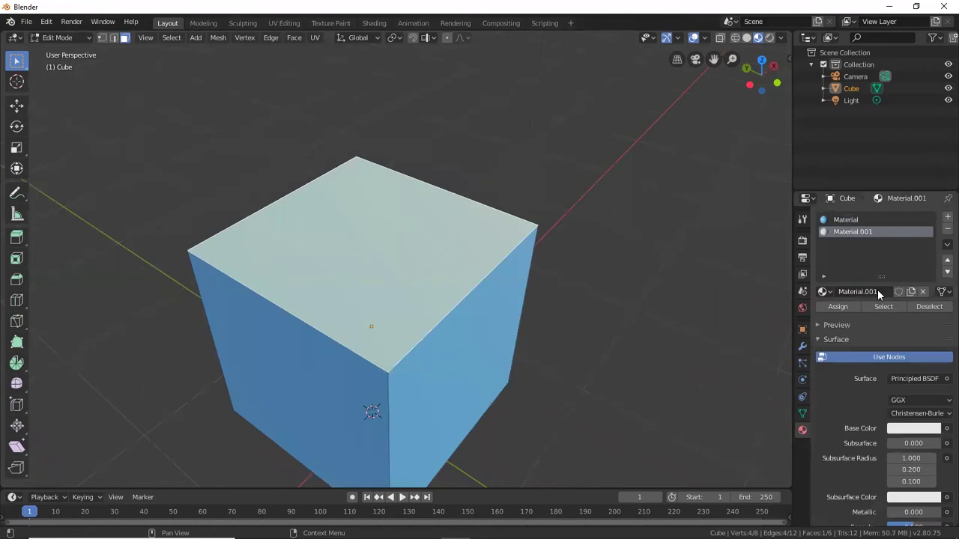
pyautogui.click(912, 428)
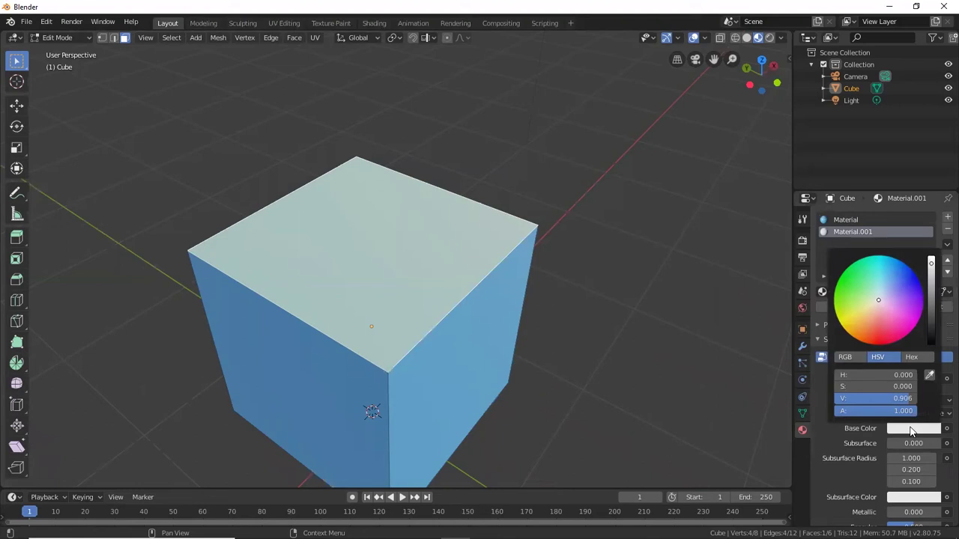
pyautogui.click(875, 344)
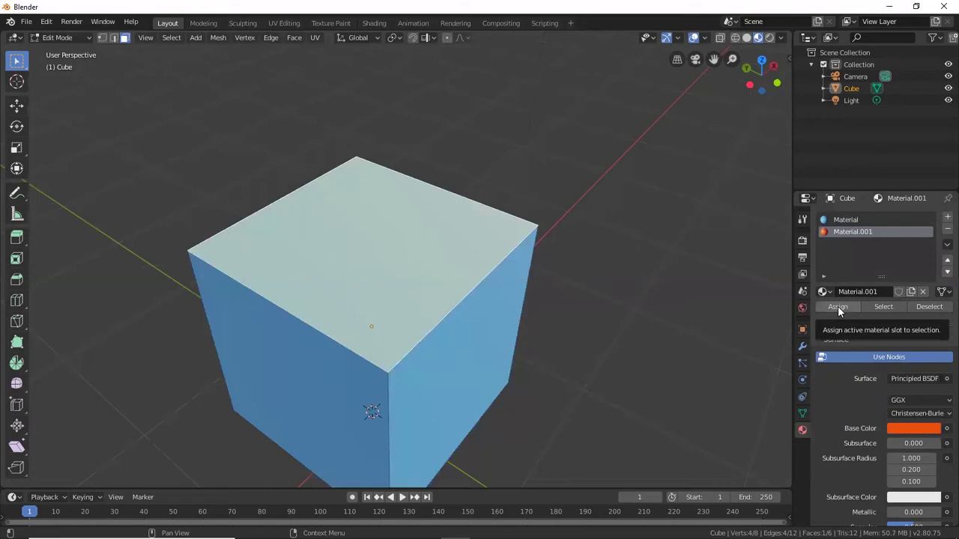
pyautogui.click(838, 307)
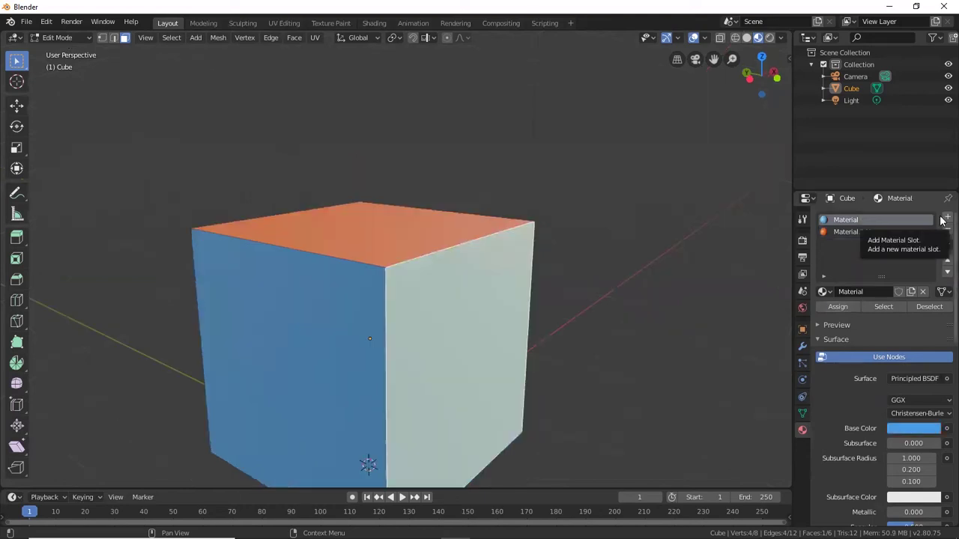
# Add a green Material.002, assign it to one side face, and return to Object Mode
pyautogui.click(946, 218)
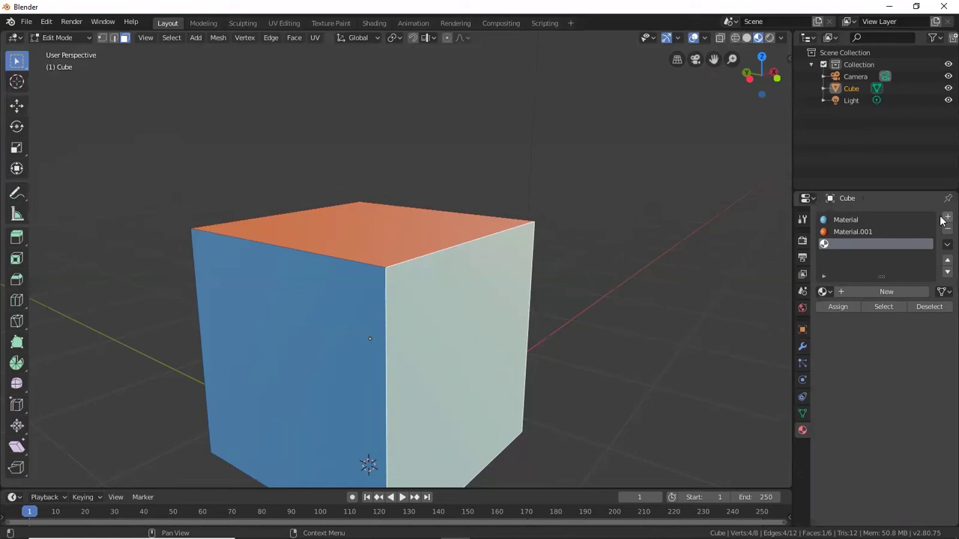
pyautogui.click(854, 290)
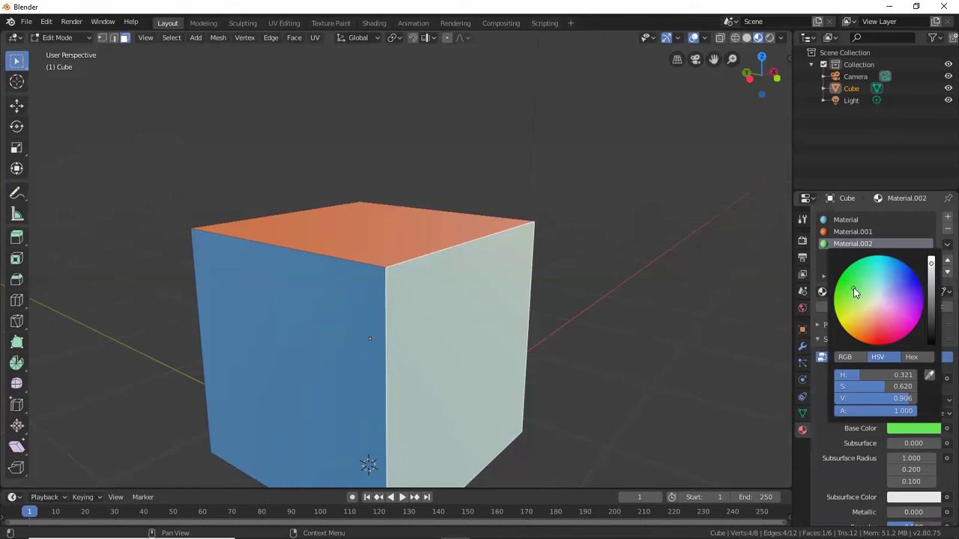
pyautogui.click(839, 306)
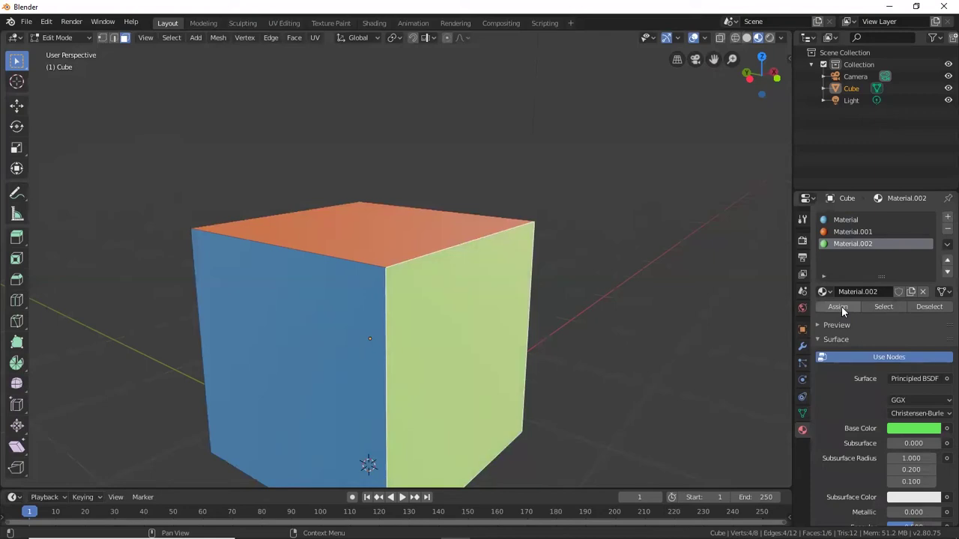
pyautogui.press('Tab')
pyautogui.scroll(-3, 524, 225)
pyautogui.moveTo(525, 221); pyautogui.dragTo(505, 209, button='middle')
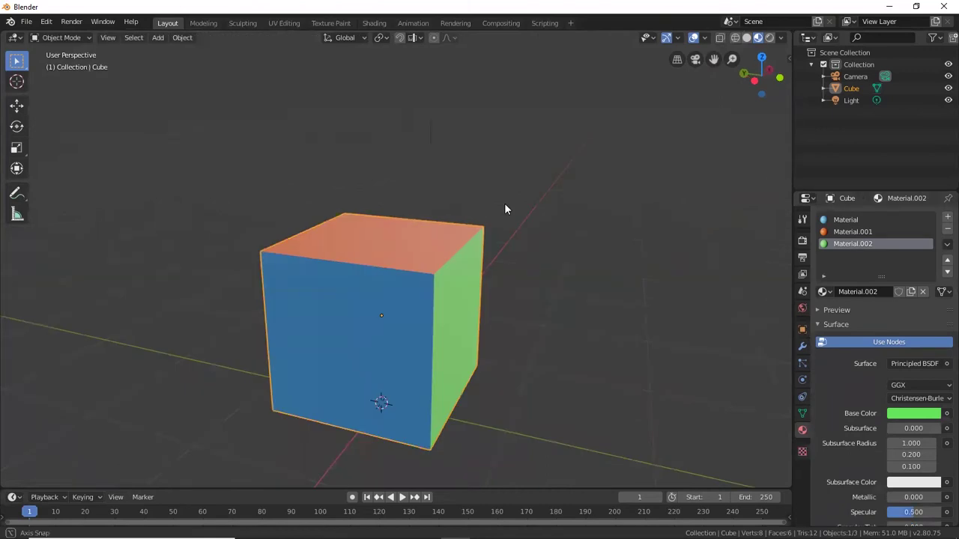
# Set the 3D cursor in the empty space right of the cube, then return to Select Box
pyautogui.moveTo(504, 209); pyautogui.dragTo(479, 198, button='middle')
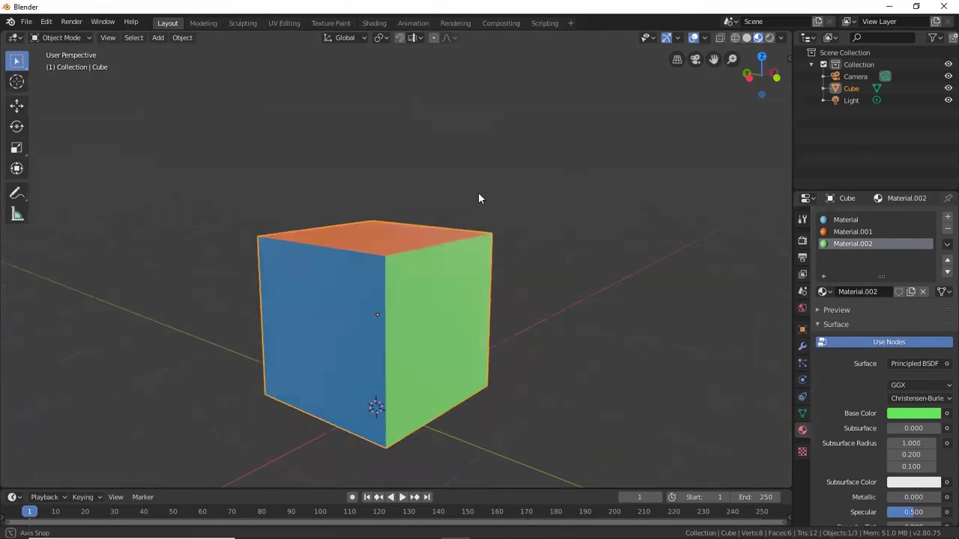
pyautogui.moveTo(480, 208); pyautogui.dragTo(482, 202, button='middle')
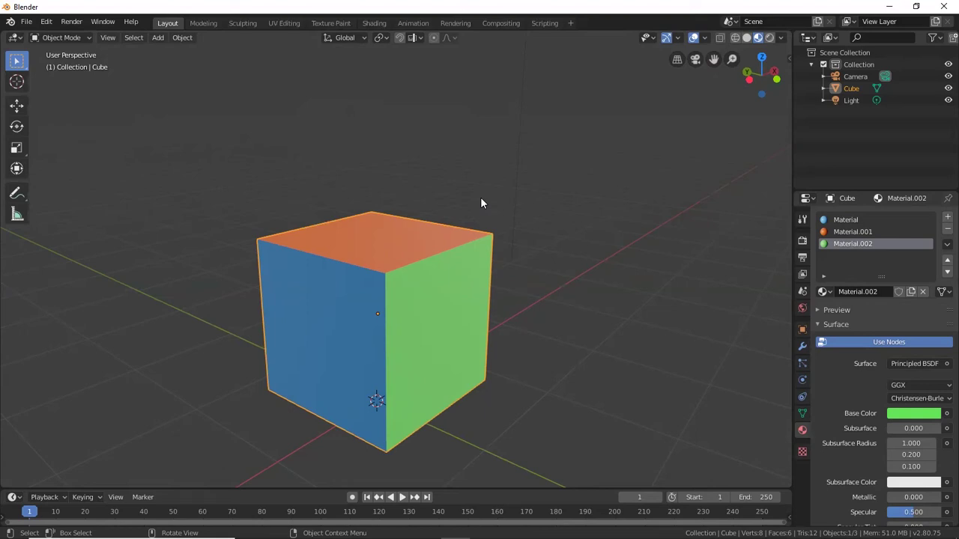
pyautogui.moveTo(481, 202); pyautogui.dragTo(474, 268, button='middle')
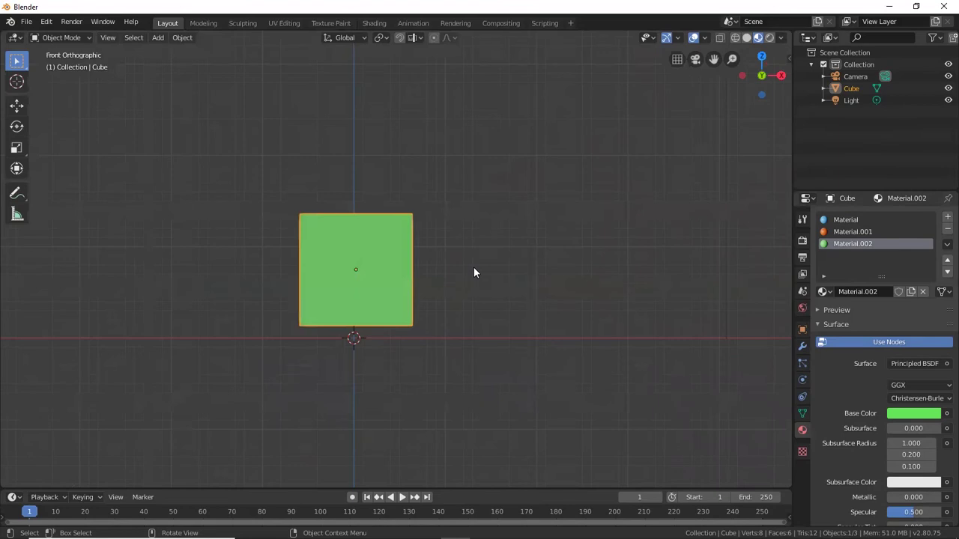
pyautogui.keyDown('shift'); pyautogui.moveTo(474, 273); pyautogui.dragTo(322, 307, button='middle'); pyautogui.keyUp('shift')
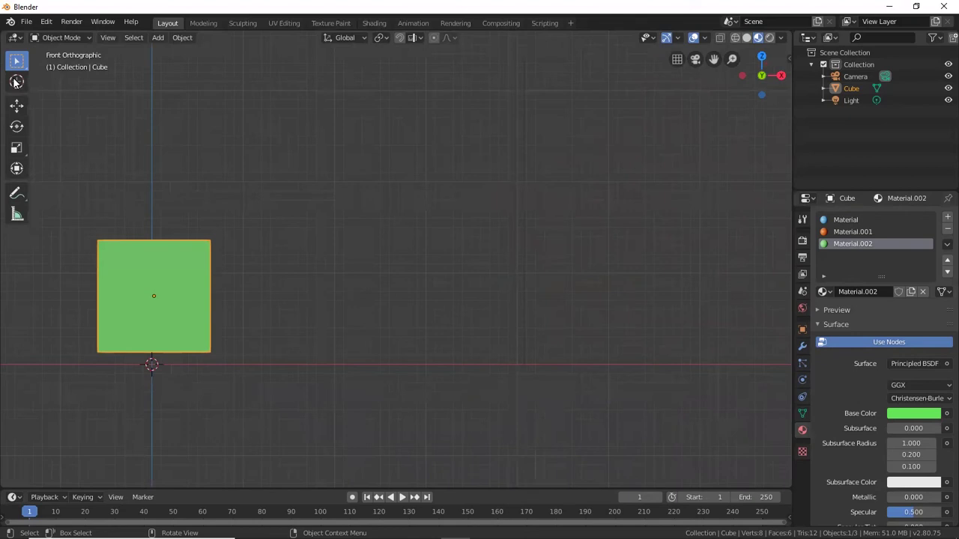
pyautogui.click(17, 81)
pyautogui.click(335, 297)
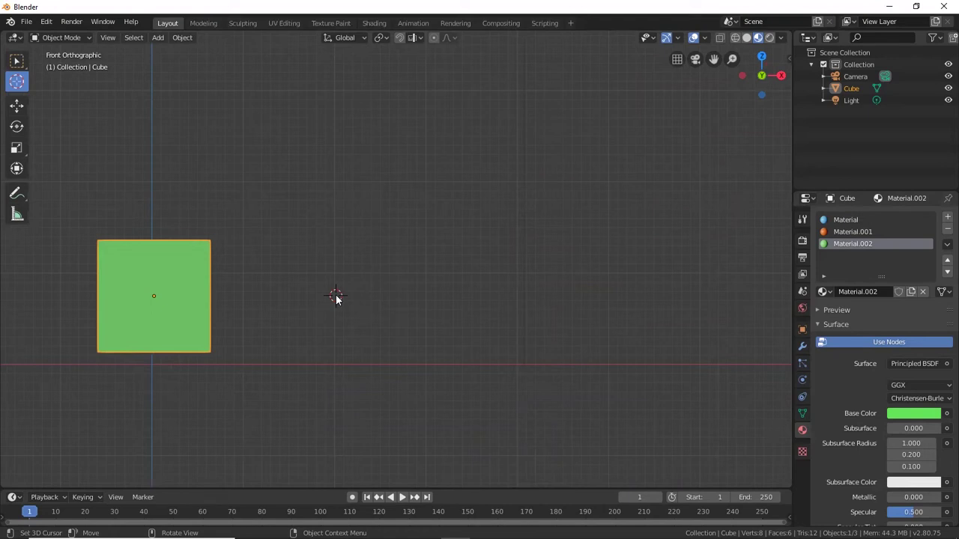
pyautogui.click(340, 297)
pyautogui.click(16, 60)
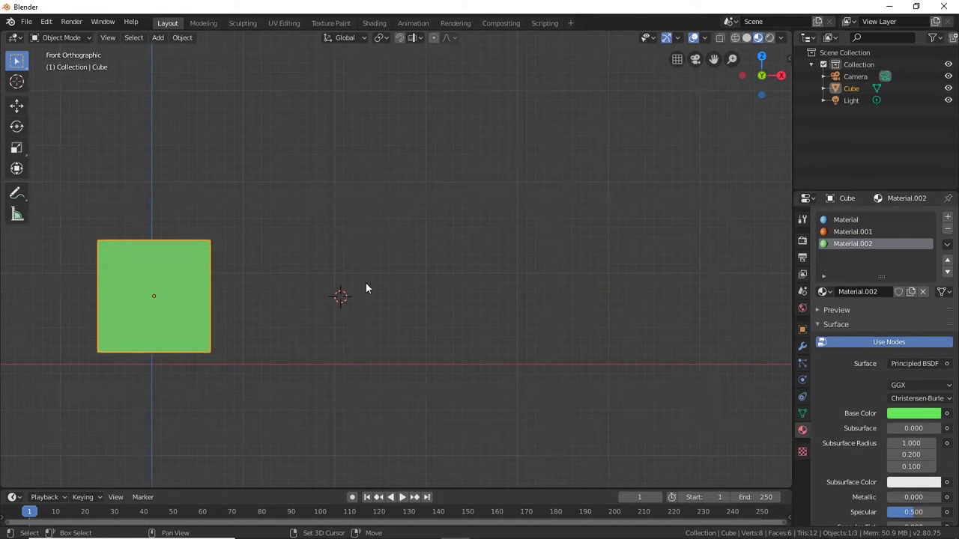
# Add a UV sphere at the 3D cursor and scale it down to about two-thirds size
pyautogui.hotkey('shift', 'a')
pyautogui.moveTo(367, 283)
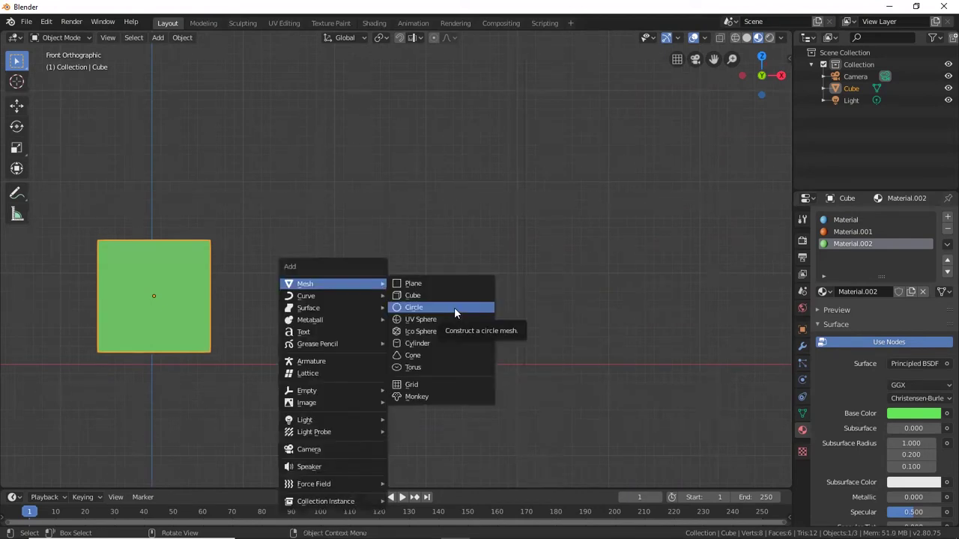
pyautogui.click(459, 319)
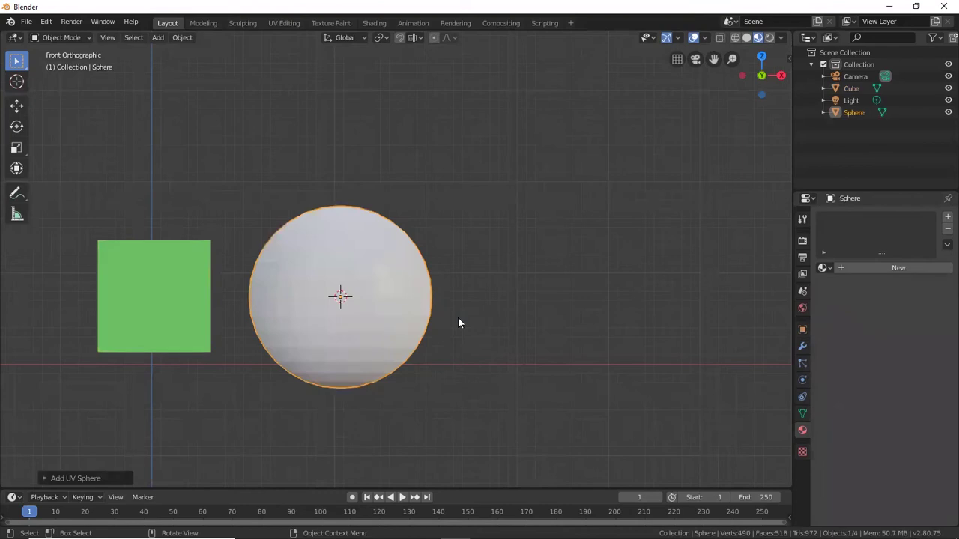
pyautogui.press('s')
pyautogui.click(420, 314)
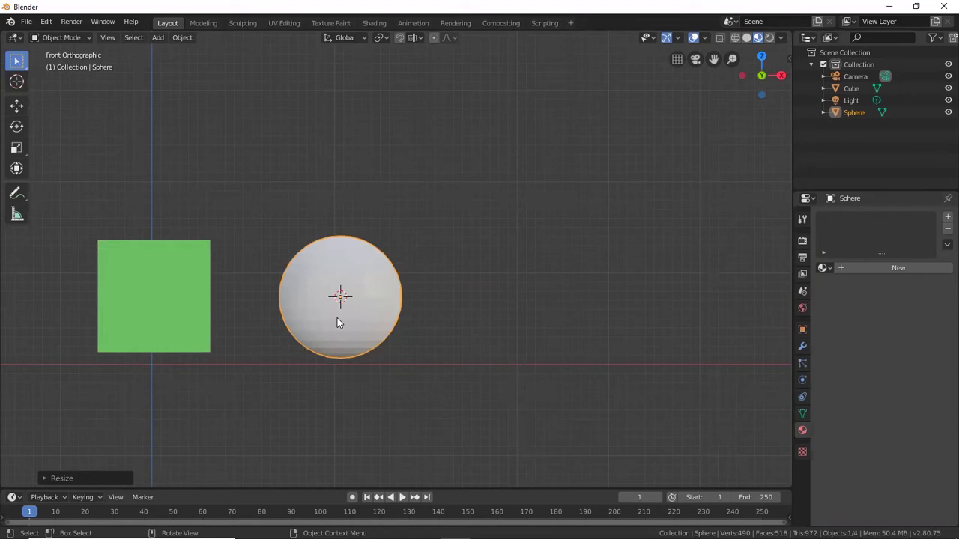
pyautogui.moveTo(337, 322); pyautogui.dragTo(395, 279, button='middle')
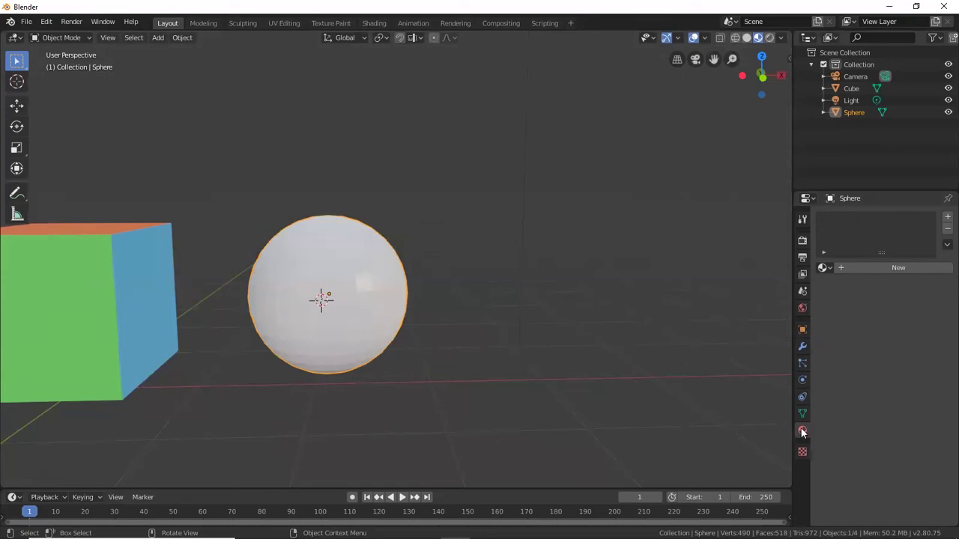
# Create a new node-based material, Material.003, for the sphere with Use Nodes left on
pyautogui.click(902, 267)
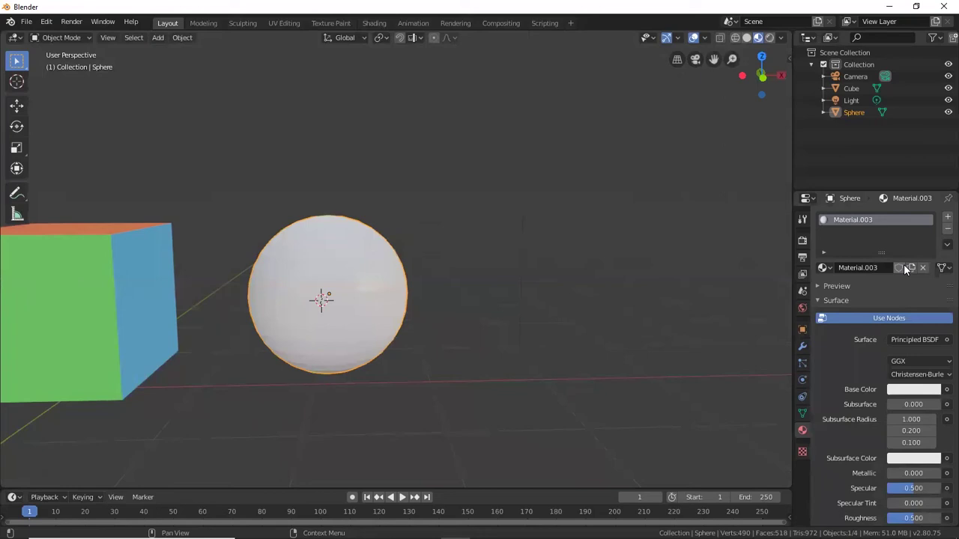
pyautogui.click(903, 320)
pyautogui.click(906, 318)
pyautogui.click(905, 318)
pyautogui.click(906, 318)
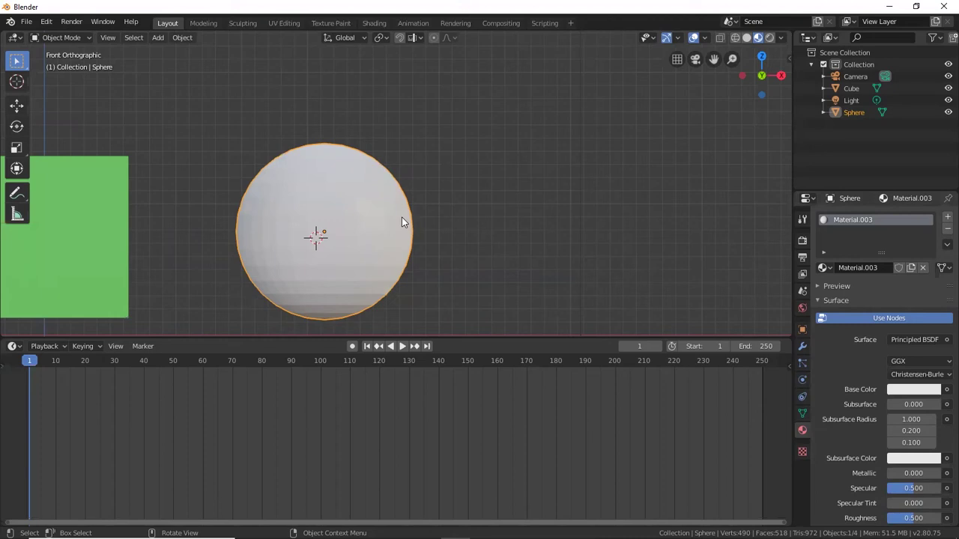
# Enlarge the timeline area and bring up its Editor Type menu
pyautogui.moveTo(402, 221); pyautogui.dragTo(438, 255, button='middle')
pyautogui.moveTo(457, 337); pyautogui.dragTo(480, 301)
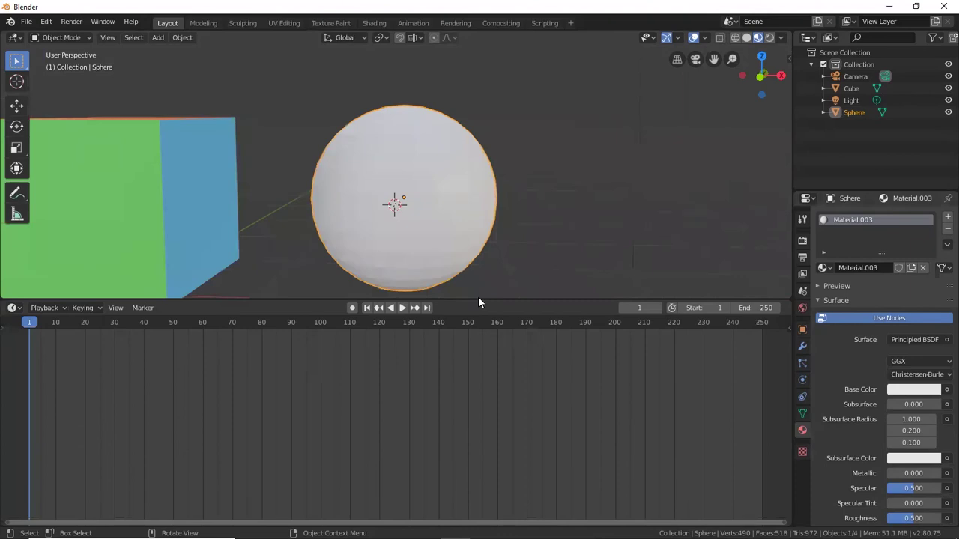
pyautogui.click(15, 308)
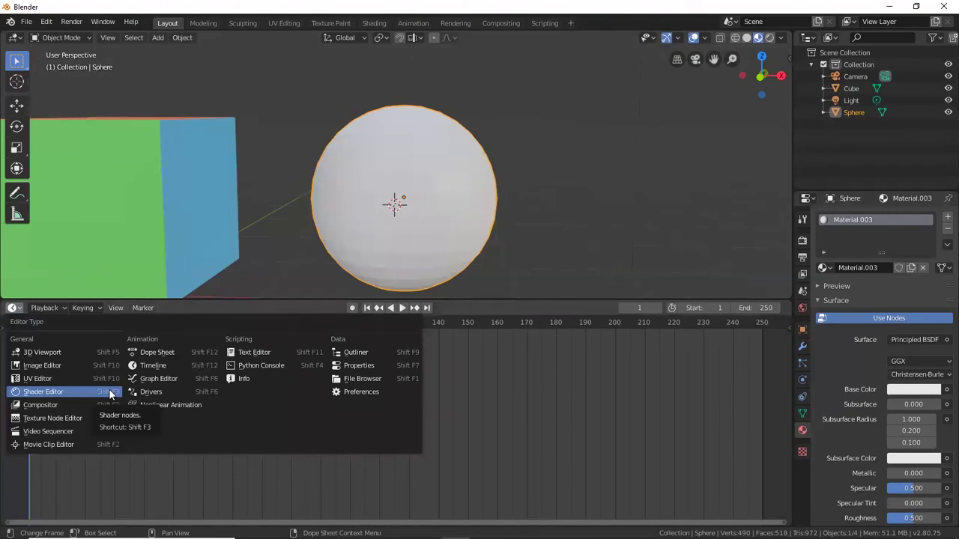
# Switch the timeline to the Shader Editor and zoom onto the Principled BSDF and Material Output nodes
pyautogui.click(70, 393)
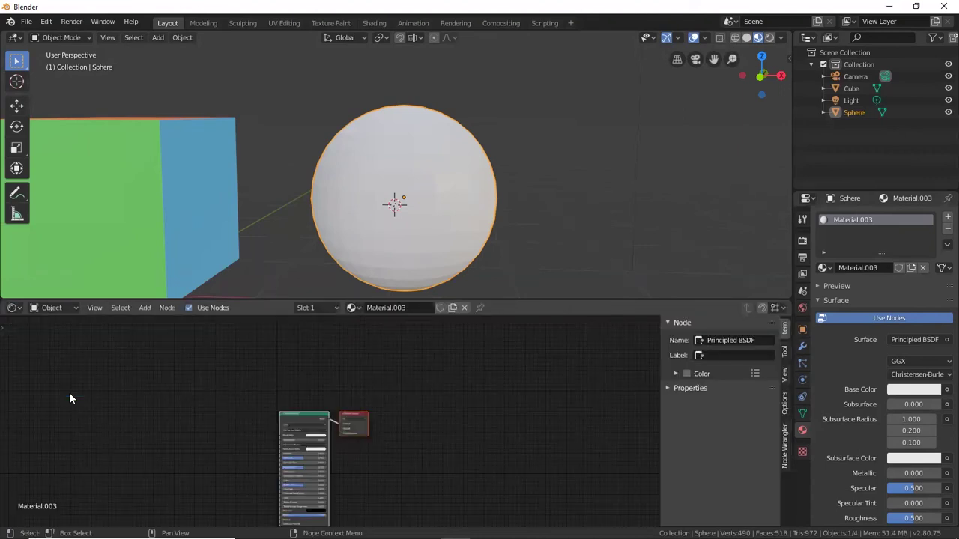
pyautogui.scroll(2, 316, 448)
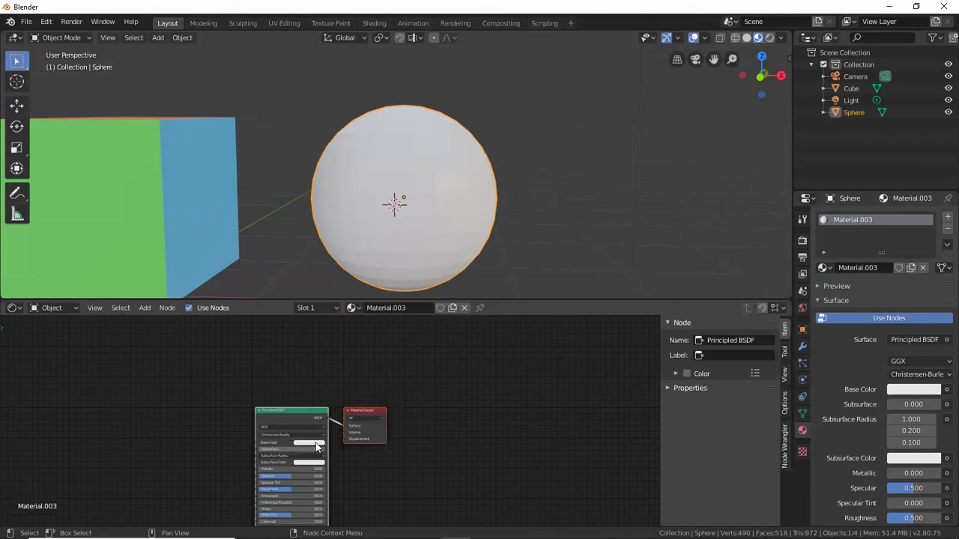
pyautogui.scroll(4, 475, 387)
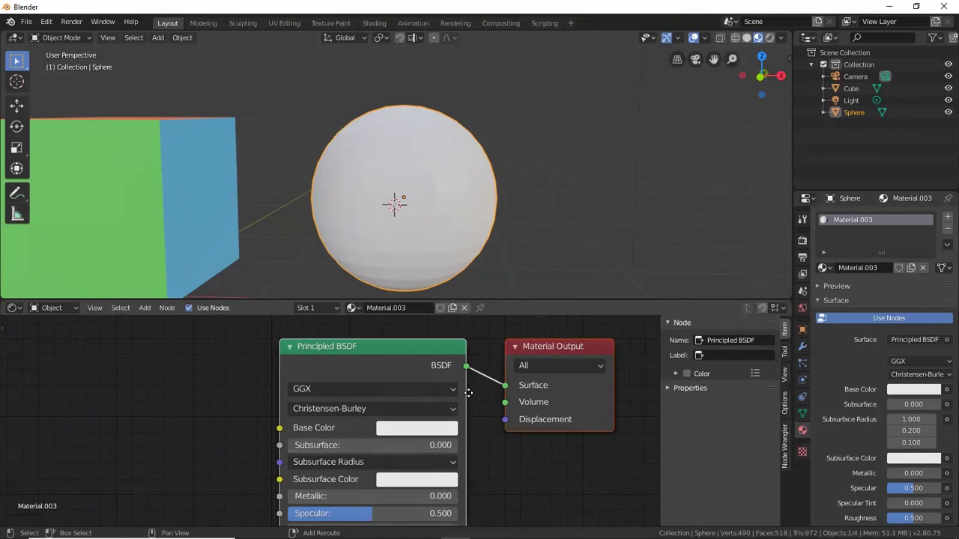
pyautogui.moveTo(468, 393); pyautogui.dragTo(495, 397, button='middle')
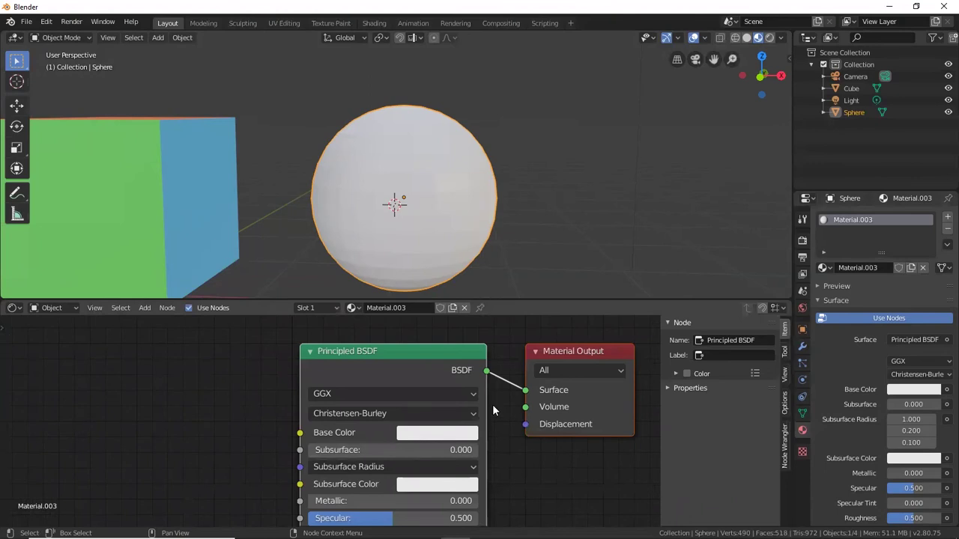
pyautogui.scroll(1, 492, 405)
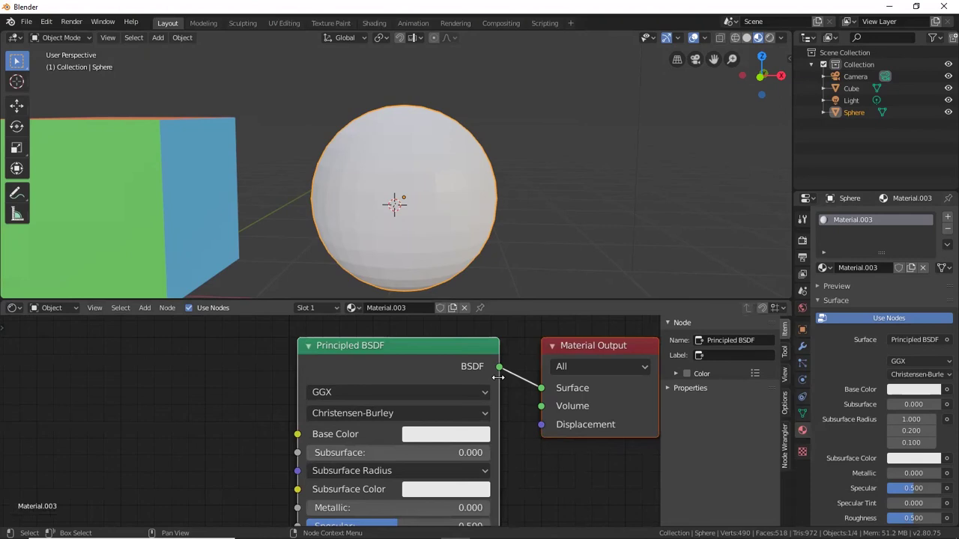
pyautogui.click(145, 308)
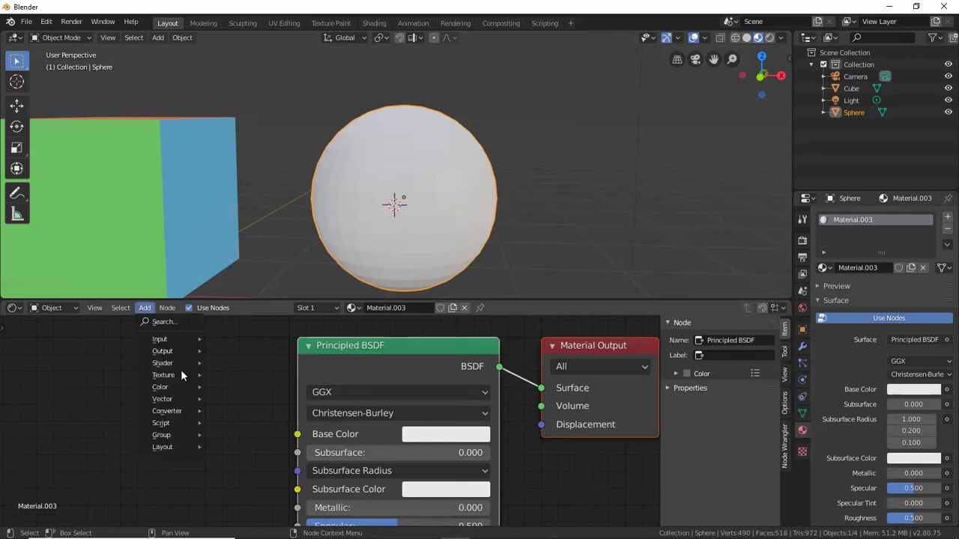
# Place an Image Texture node left of the Principled BSDF and start browsing for its image
pyautogui.moveTo(181, 370)
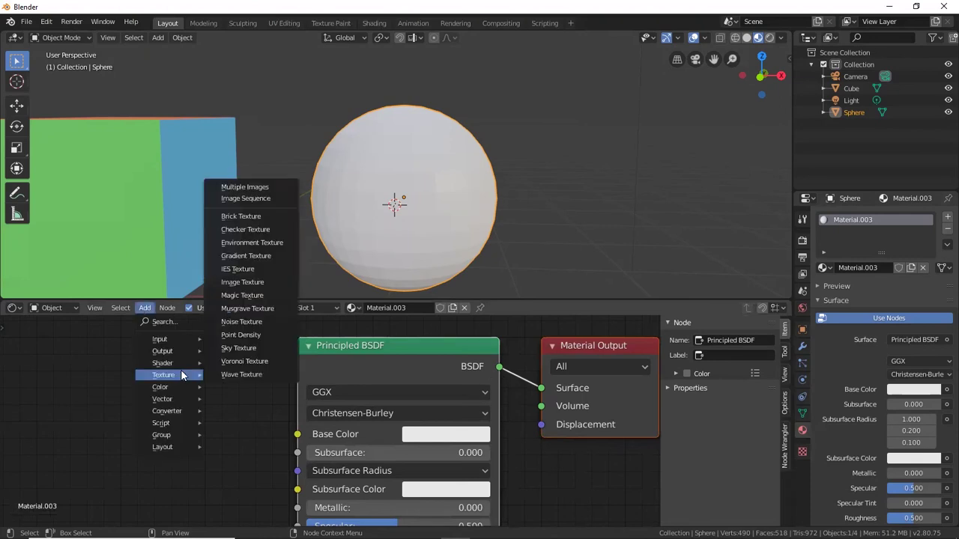
pyautogui.click(289, 280)
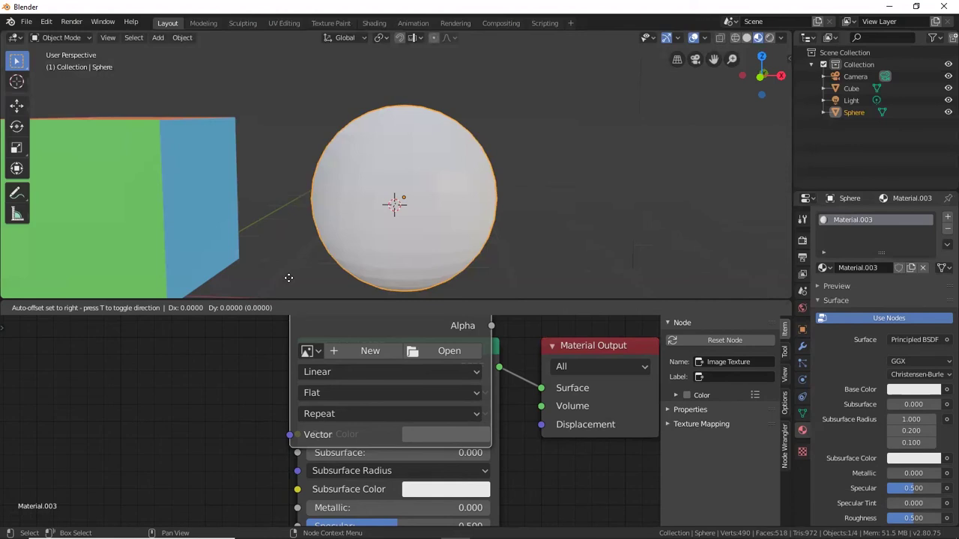
pyautogui.click(73, 336)
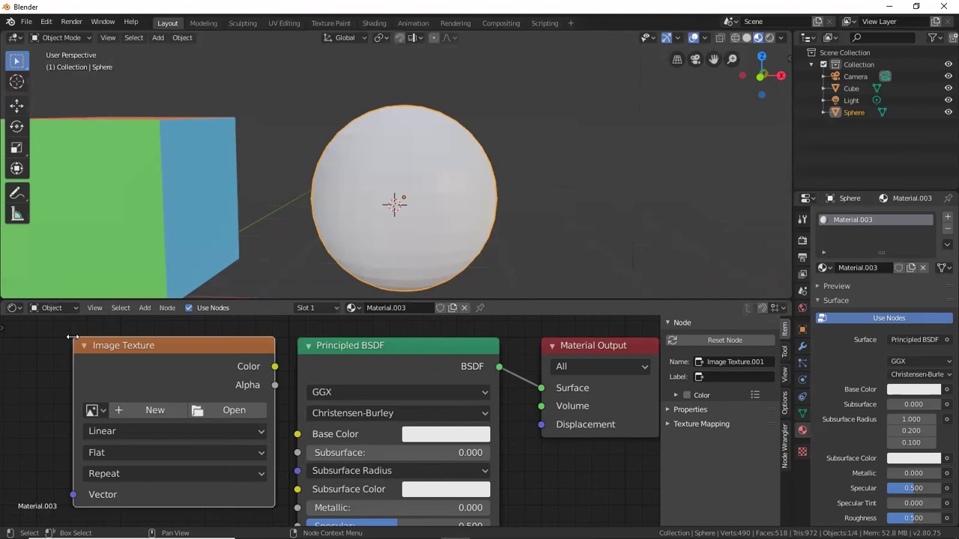
pyautogui.click(226, 411)
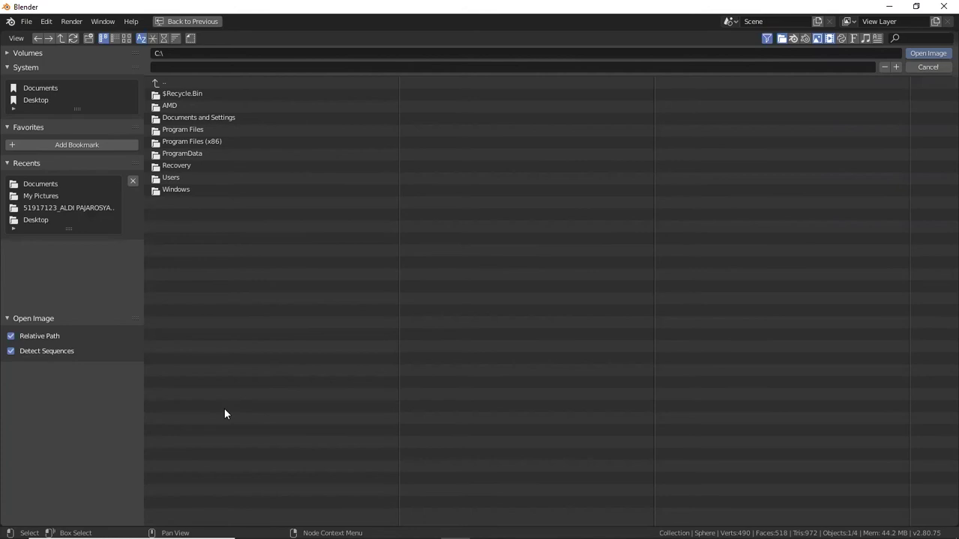
# Load texture-golf.jpg from the Documents folder into the Image Texture node
pyautogui.click(40, 183)
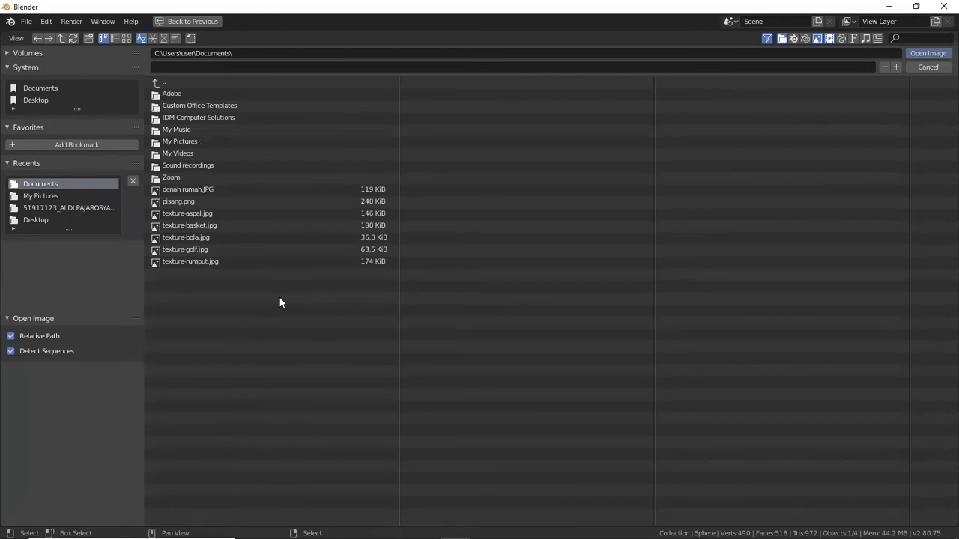
pyautogui.click(261, 249)
pyautogui.click(938, 55)
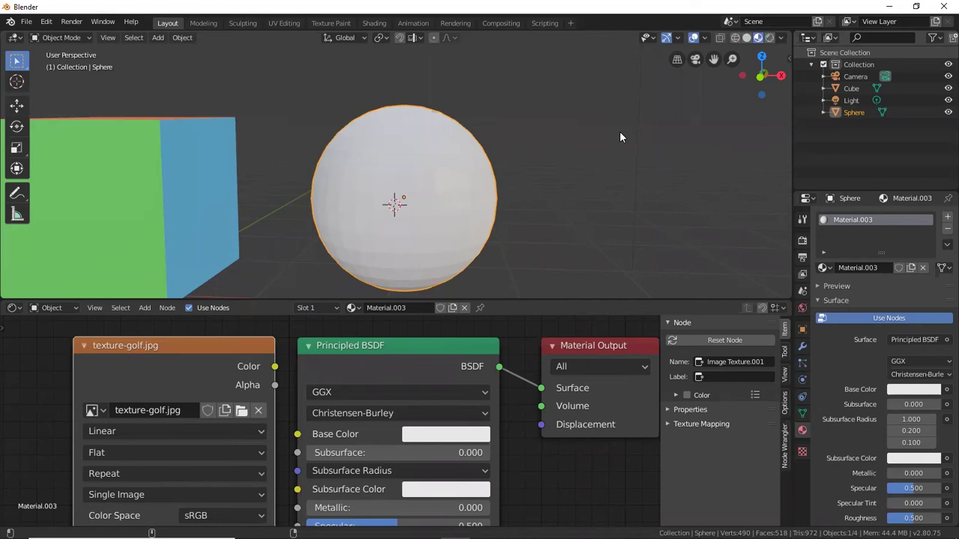
# Wire the texture-golf.jpg Color output into the sphere's Principled BSDF Base Color
pyautogui.moveTo(620, 137); pyautogui.dragTo(560, 203, button='middle')
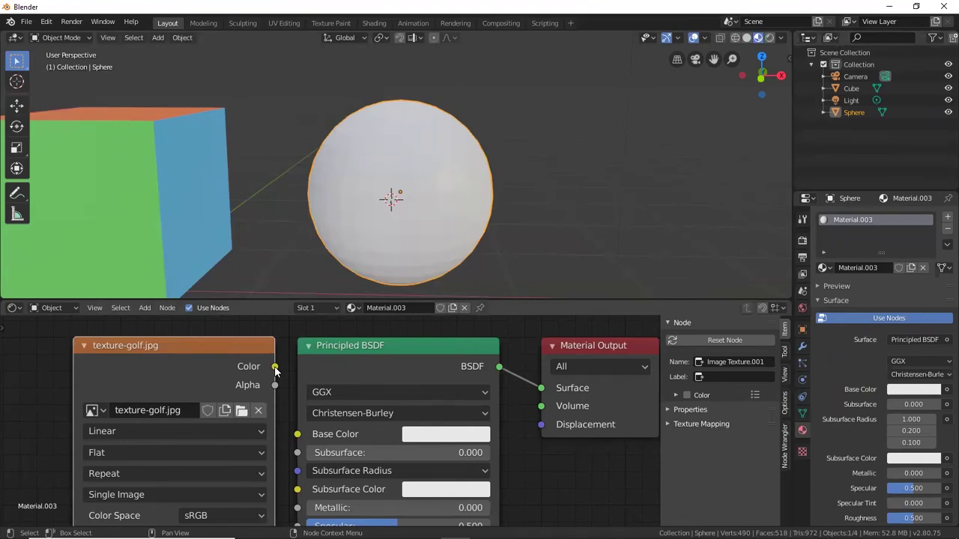
pyautogui.moveTo(275, 367); pyautogui.dragTo(298, 439)
pyautogui.moveTo(275, 367); pyautogui.dragTo(298, 439)
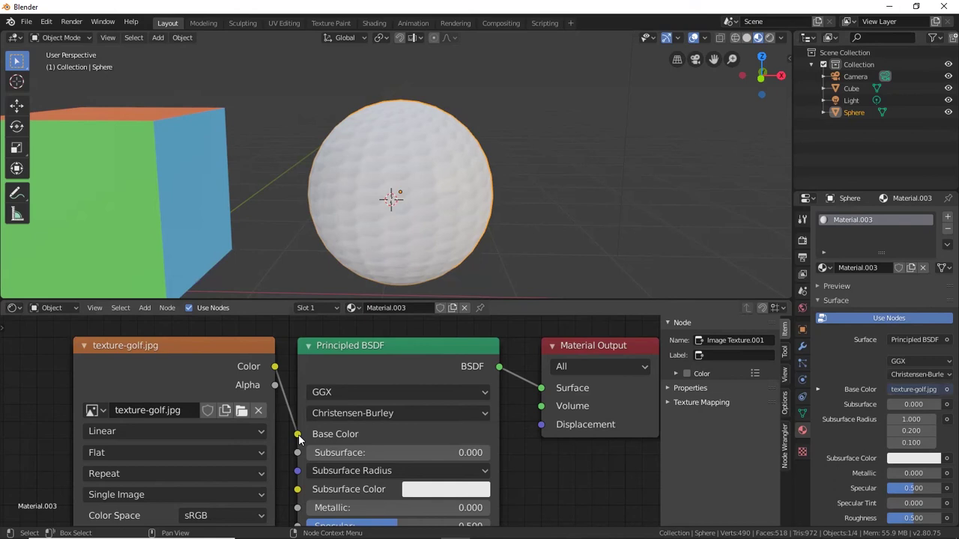
# Centre the golf texture node and add a Mapping node ahead of it with Ctrl+T
pyautogui.scroll(-1, 298, 441)
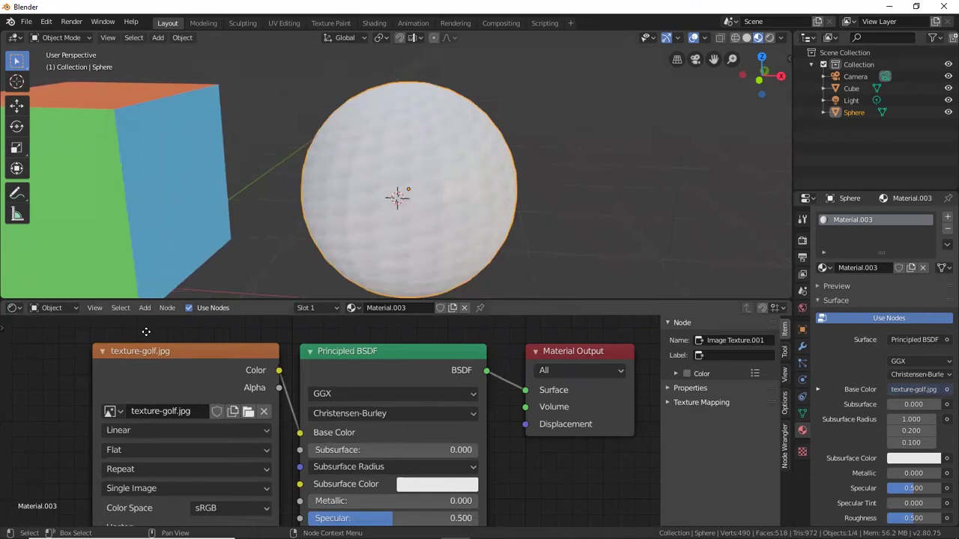
pyautogui.moveTo(147, 332); pyautogui.dragTo(303, 374, button='middle')
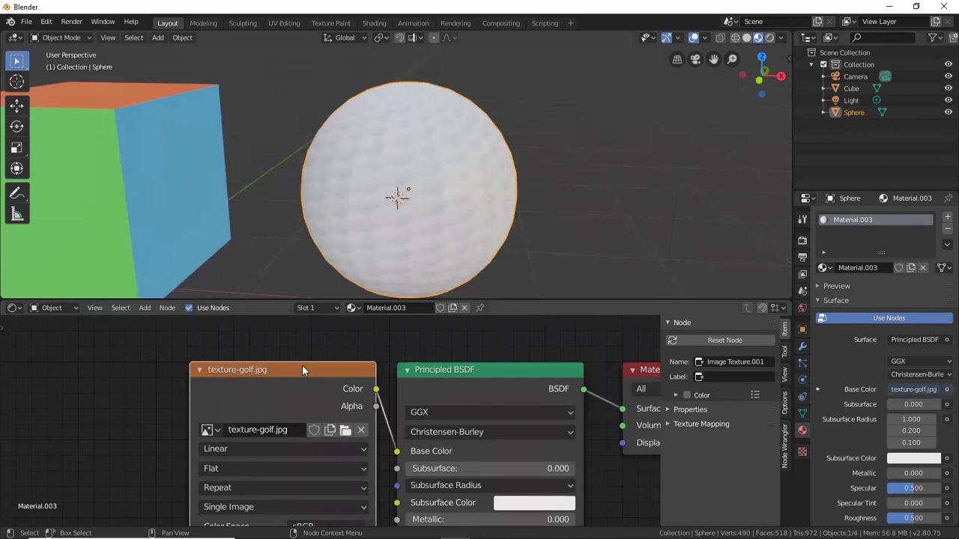
pyautogui.hotkey('ctrl', 't')
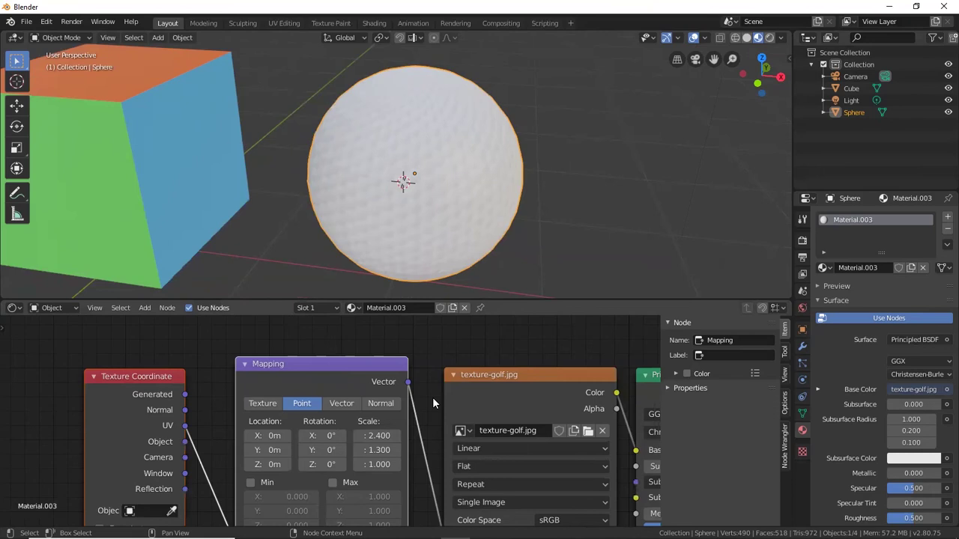
# Open Blender's Preferences from the Edit menu
pyautogui.click(46, 23)
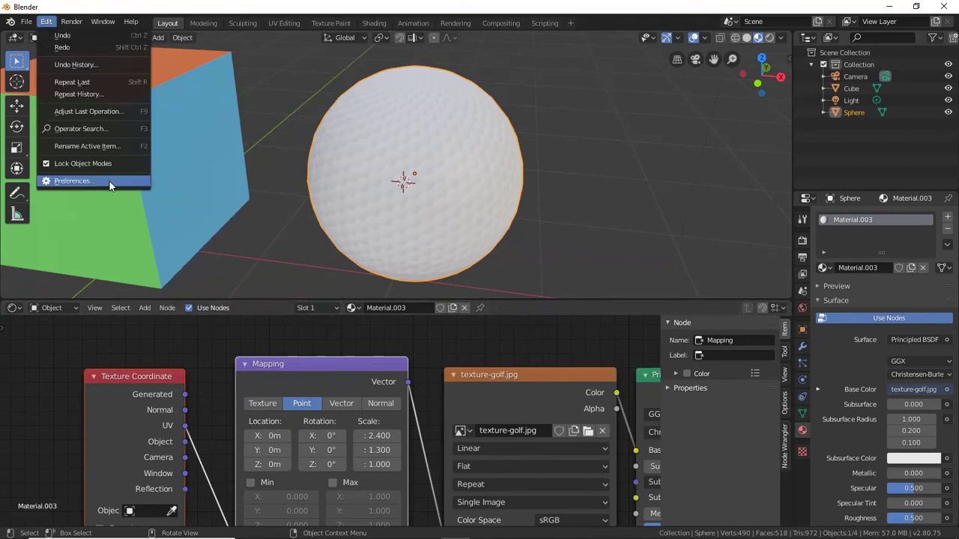
pyautogui.click(109, 181)
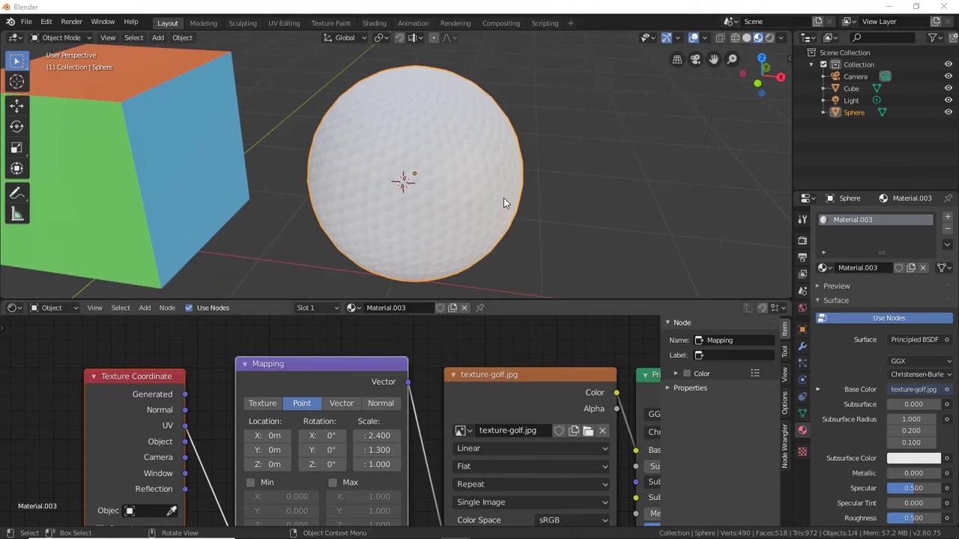
# Switch to front, then top view centred on the sphere, and bring up the Add > Mesh menu
pyautogui.press('KP_1')
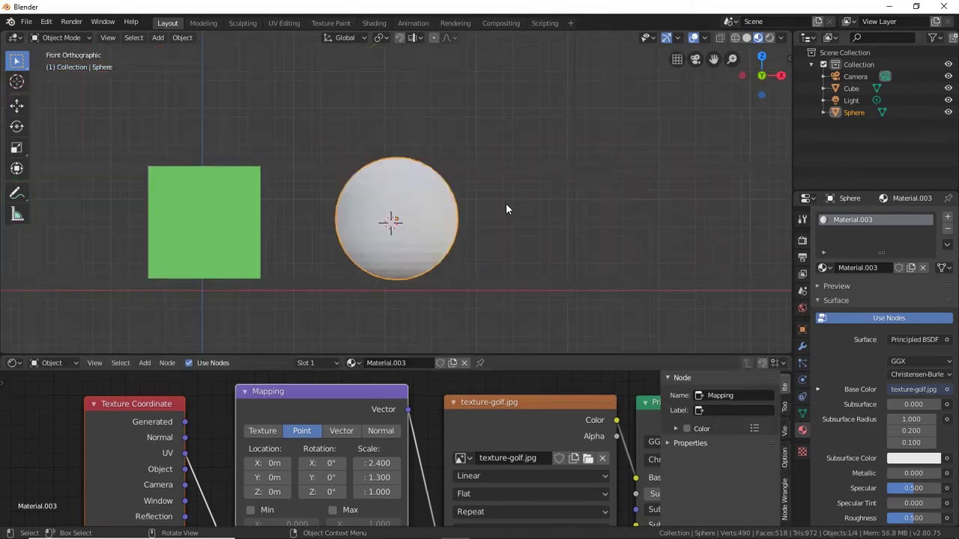
pyautogui.press('KP_7')
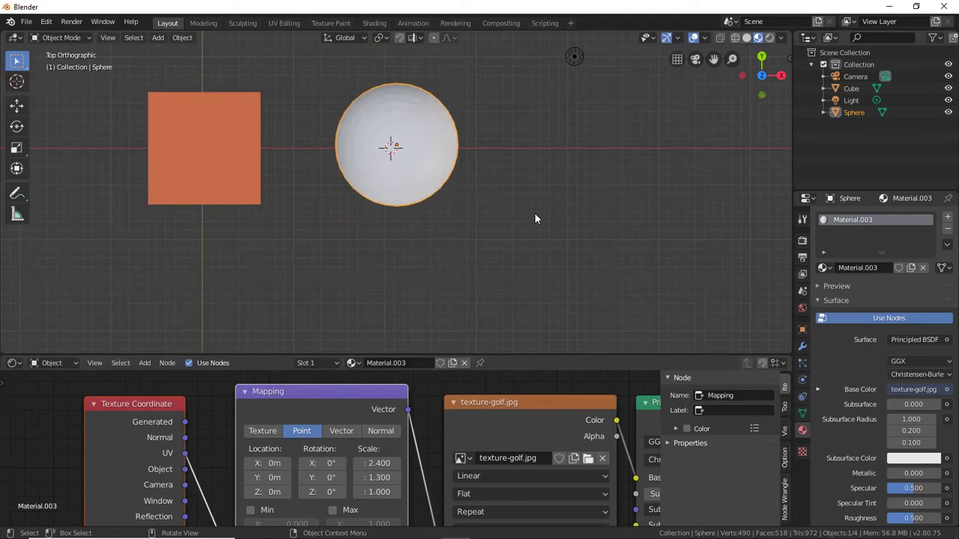
pyautogui.hotkey('alt', 'Home')
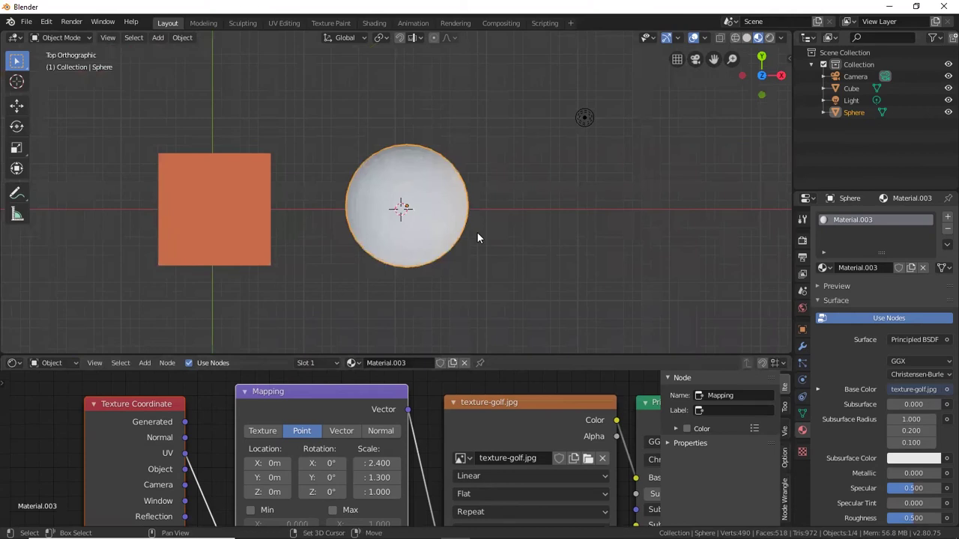
pyautogui.hotkey('shift', 'a')
pyautogui.moveTo(477, 234)
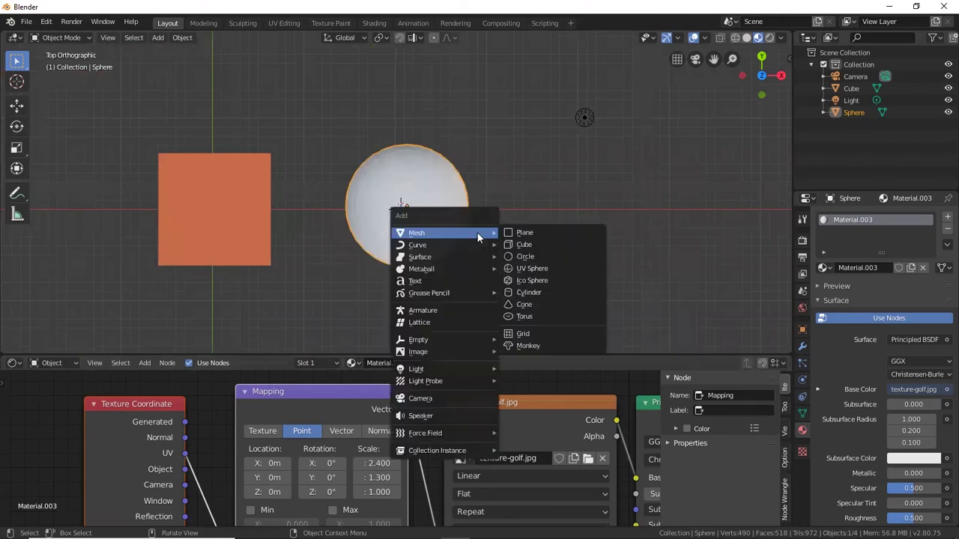
# Add a plane scaled up 5 times, then view it beneath the cube and sphere
pyautogui.click(524, 233)
pyautogui.press('s')
pyautogui.press('5')
pyautogui.press('Return')
pyautogui.press('KP_1')
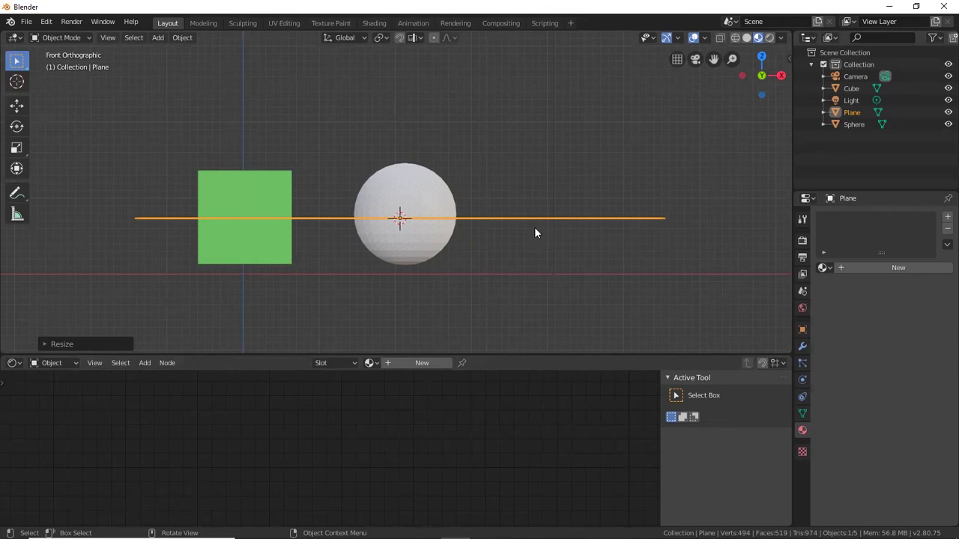
pyautogui.moveTo(535, 227); pyautogui.dragTo(566, 168, button='middle')
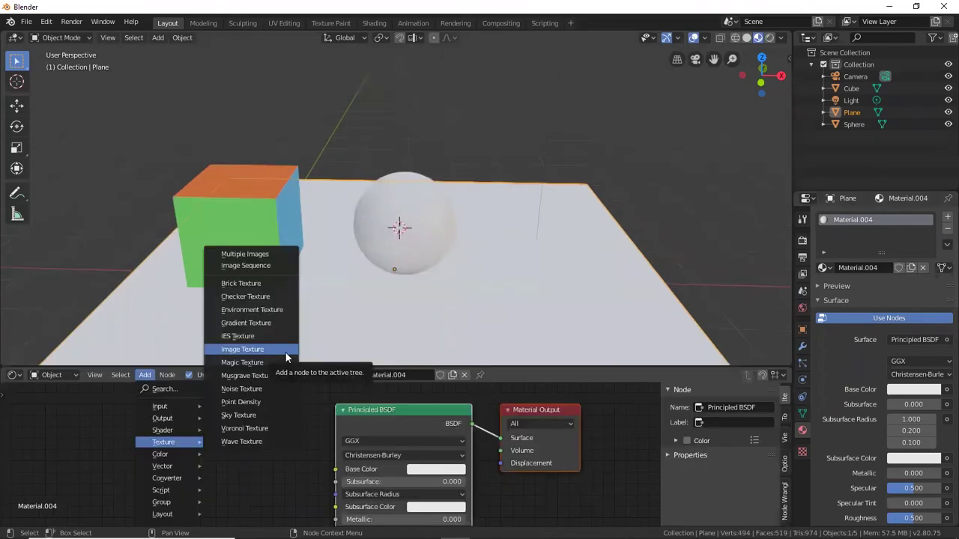
# Place an Image Texture node beside Principled BSDF and load texture-rumput.jpg into it
pyautogui.click(285, 351)
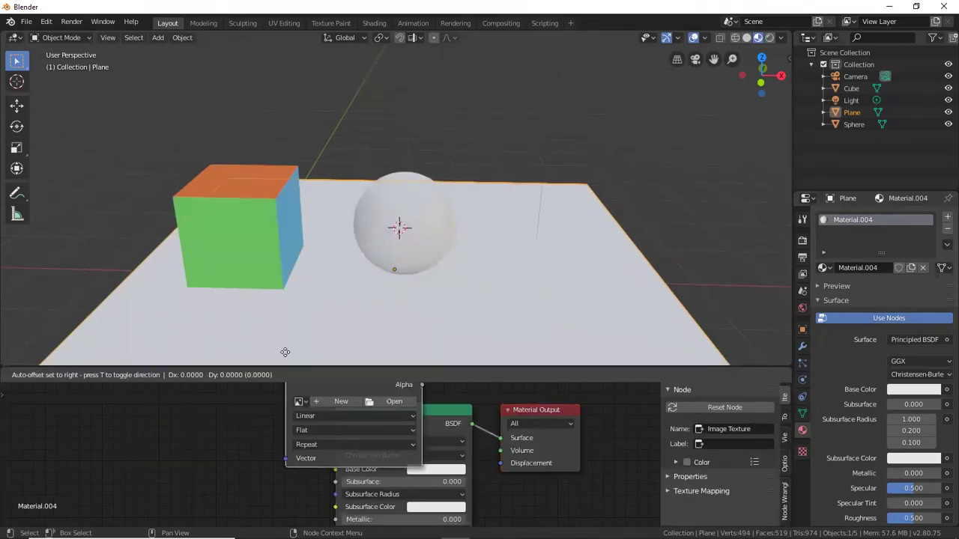
pyautogui.click(177, 407)
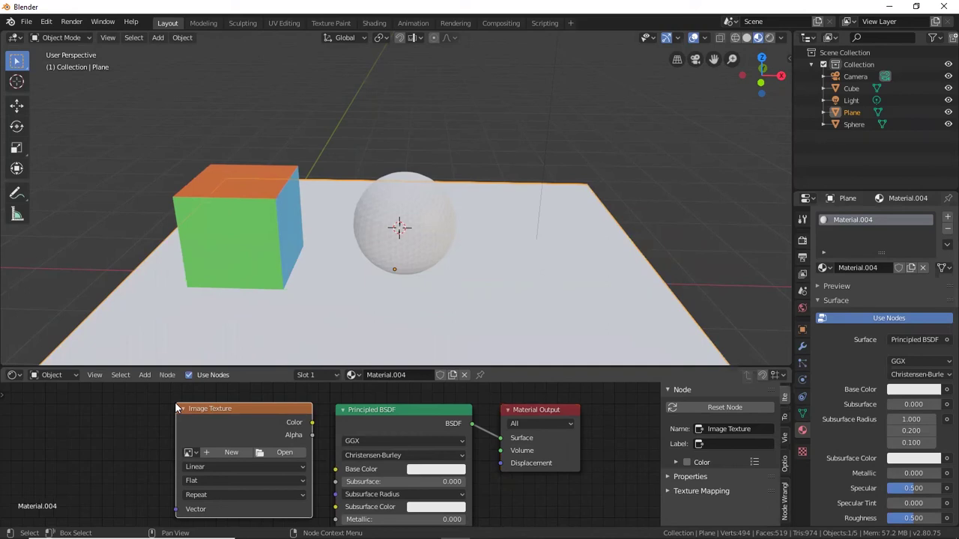
pyautogui.click(284, 452)
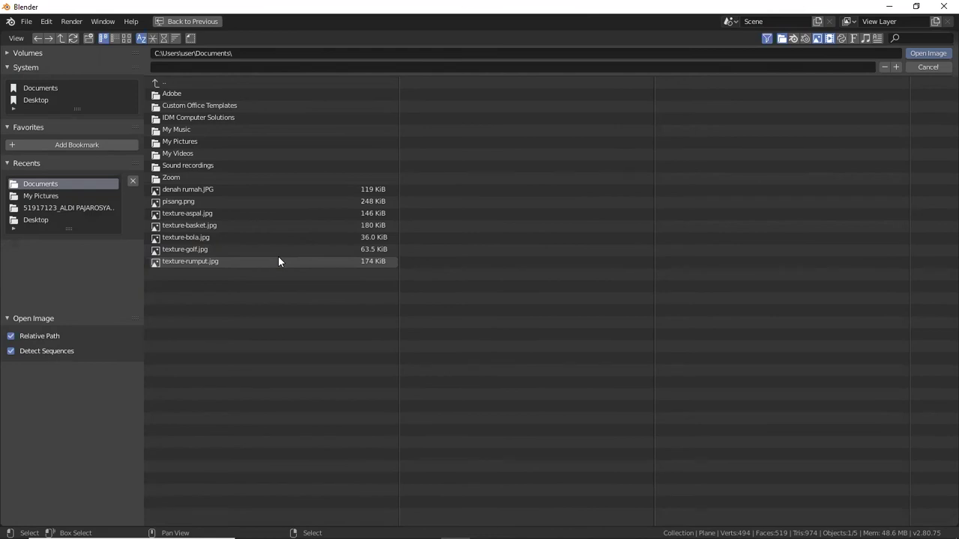
pyautogui.doubleClick(278, 259)
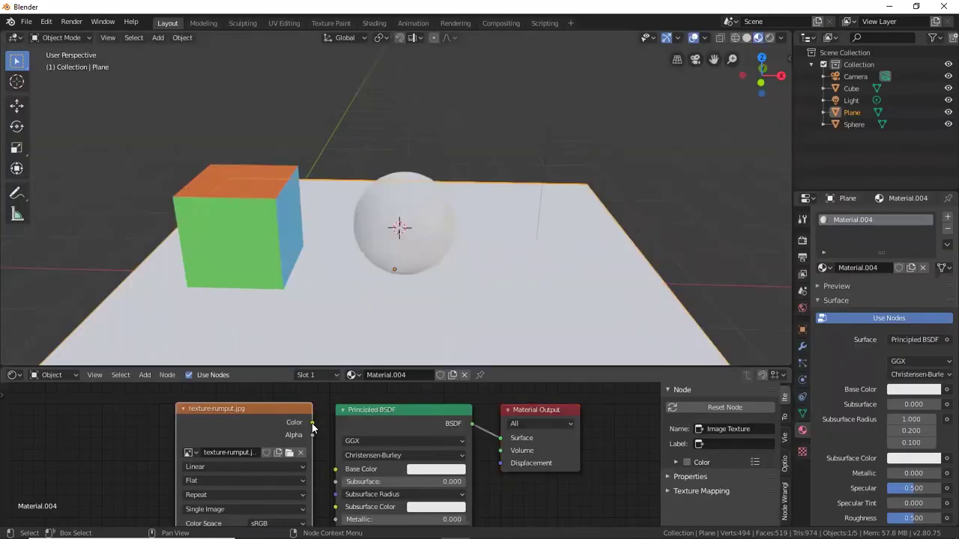
# Link texture-rumput.jpg's Color to Base Color and orbit to inspect the grass-covered plane
pyautogui.moveTo(312, 423); pyautogui.dragTo(336, 474)
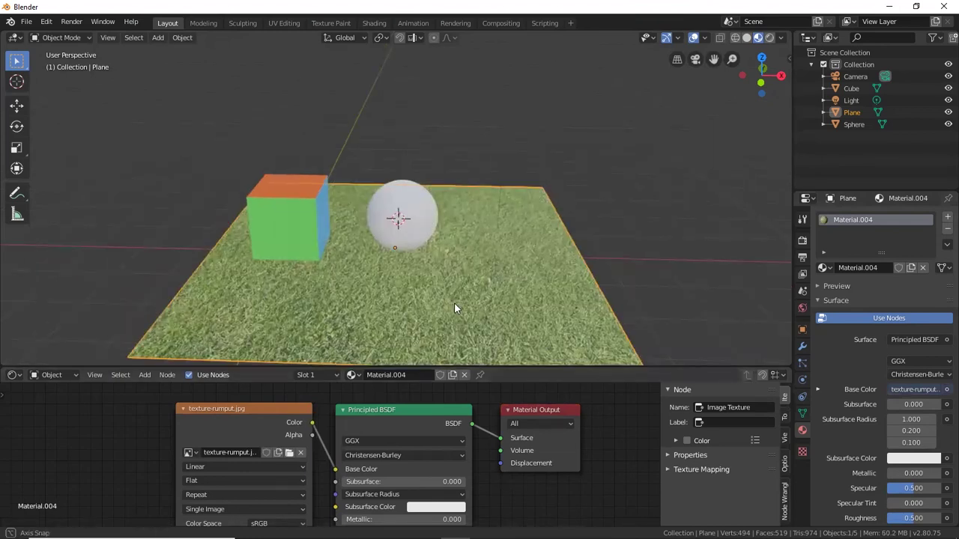
pyautogui.moveTo(455, 305); pyautogui.dragTo(479, 314, button='middle')
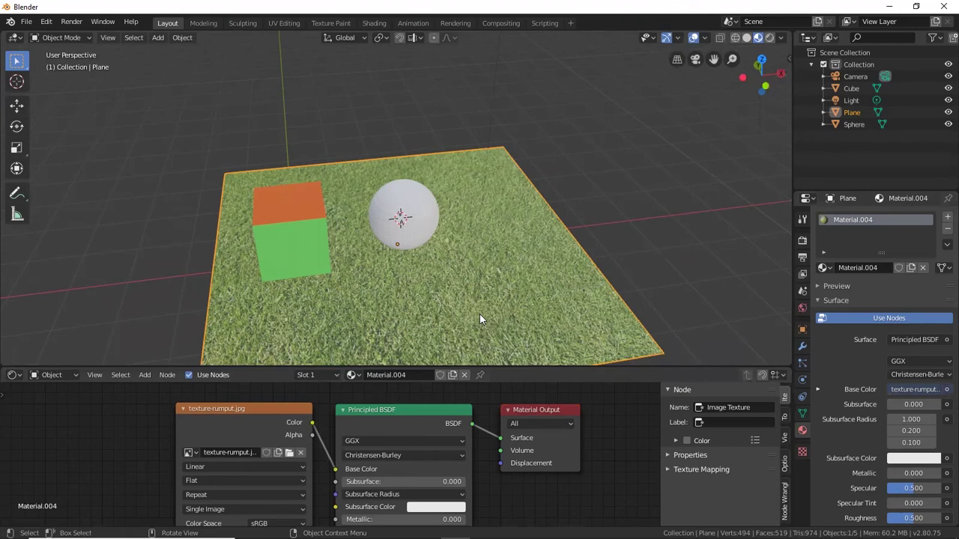
pyautogui.moveTo(481, 315); pyautogui.dragTo(457, 311, button='middle')
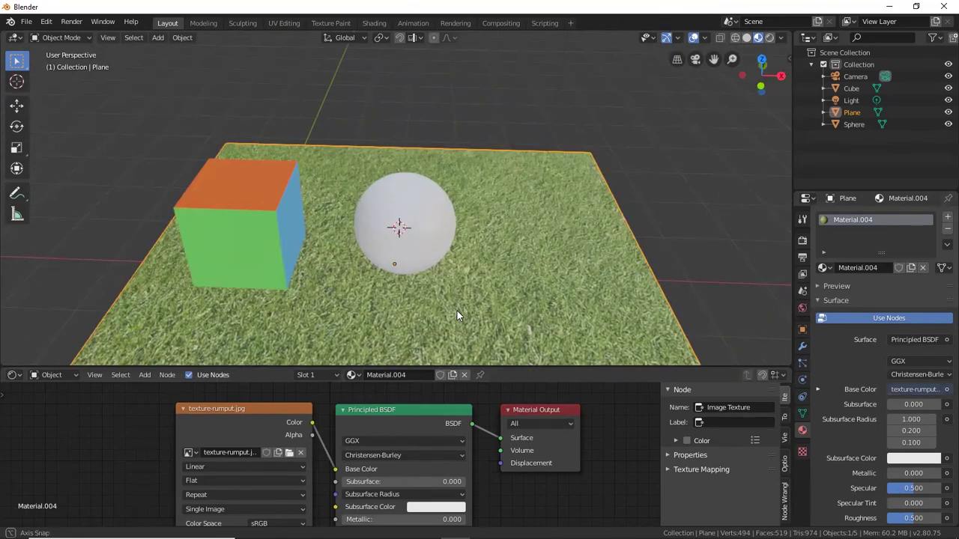
pyautogui.moveTo(457, 311); pyautogui.dragTo(277, 407, button='middle')
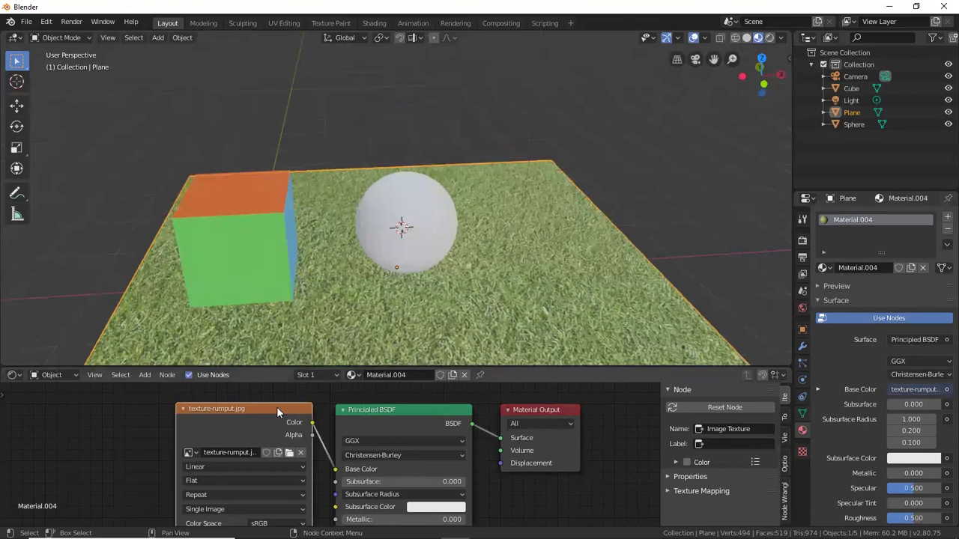
# Add Texture Coordinate and Mapping nodes ahead of the grass image node, then view the plane from above
pyautogui.hotkey('ctrl', 't')
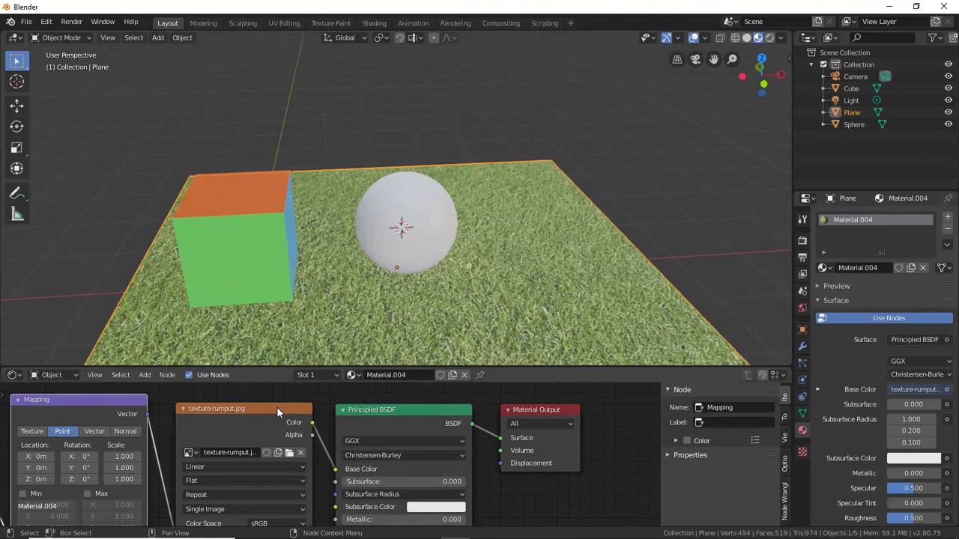
pyautogui.moveTo(126, 458); pyautogui.dragTo(376, 468, button='middle')
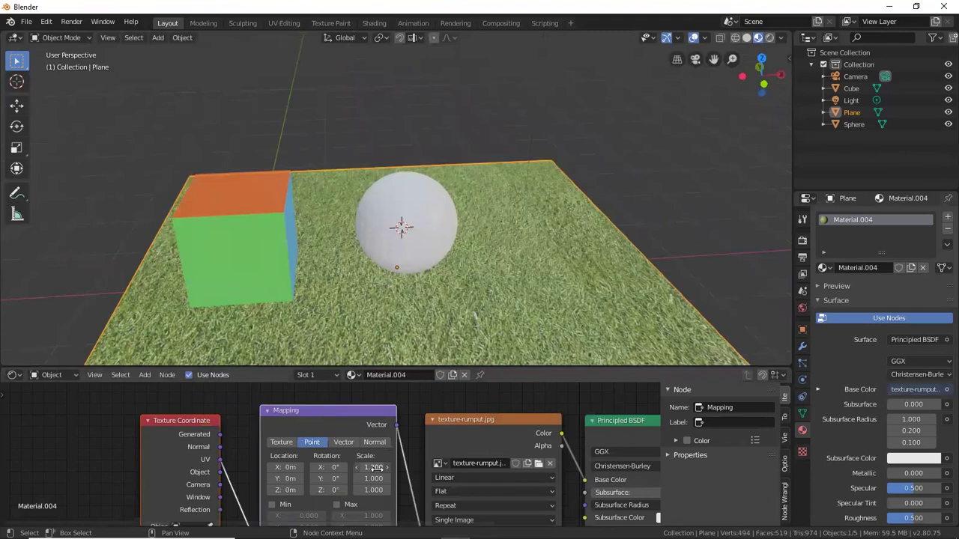
pyautogui.moveTo(427, 165); pyautogui.dragTo(447, 283, button='middle')
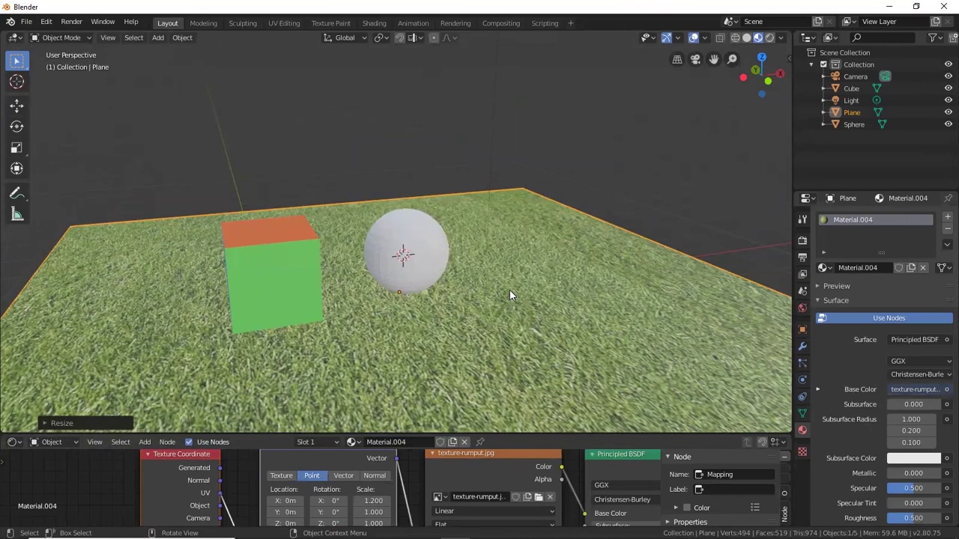
pyautogui.moveTo(509, 291); pyautogui.dragTo(483, 289, button='middle')
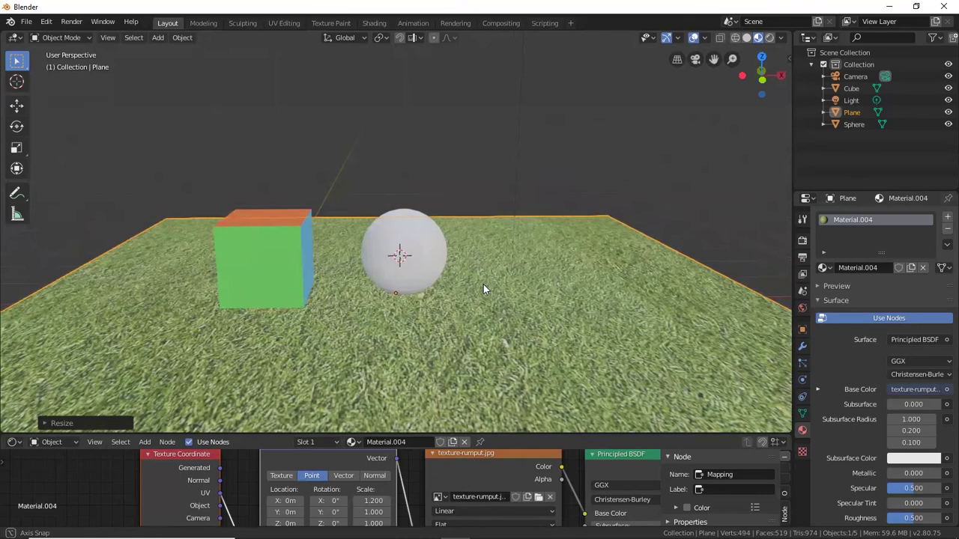
pyautogui.moveTo(483, 285); pyautogui.dragTo(503, 293, button='middle')
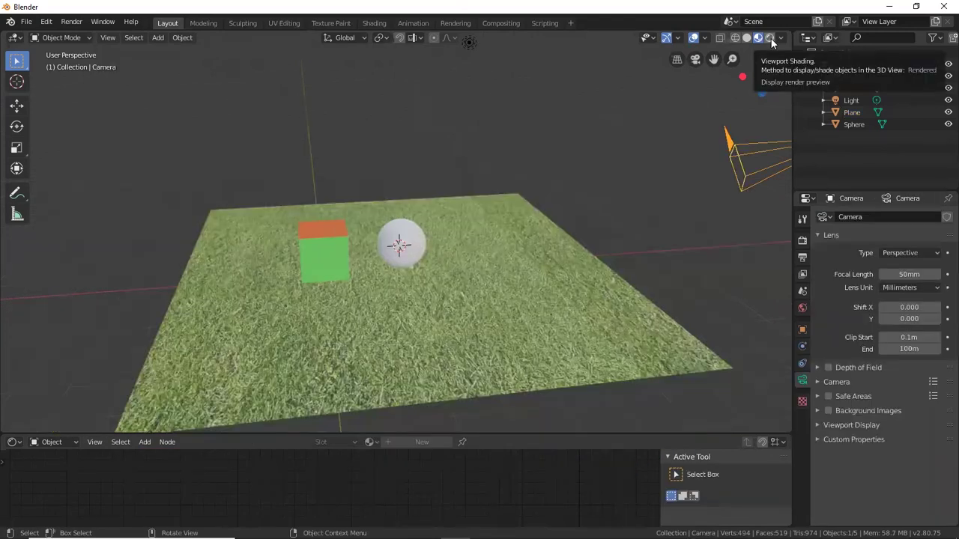
# Switch to rendered preview, select the light, and move it over the scene
pyautogui.click(772, 42)
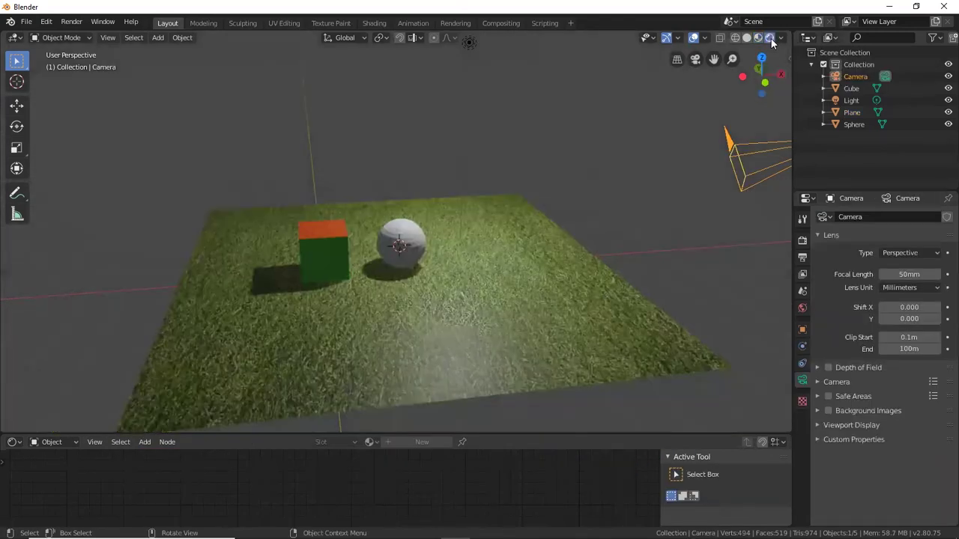
pyautogui.click(470, 44)
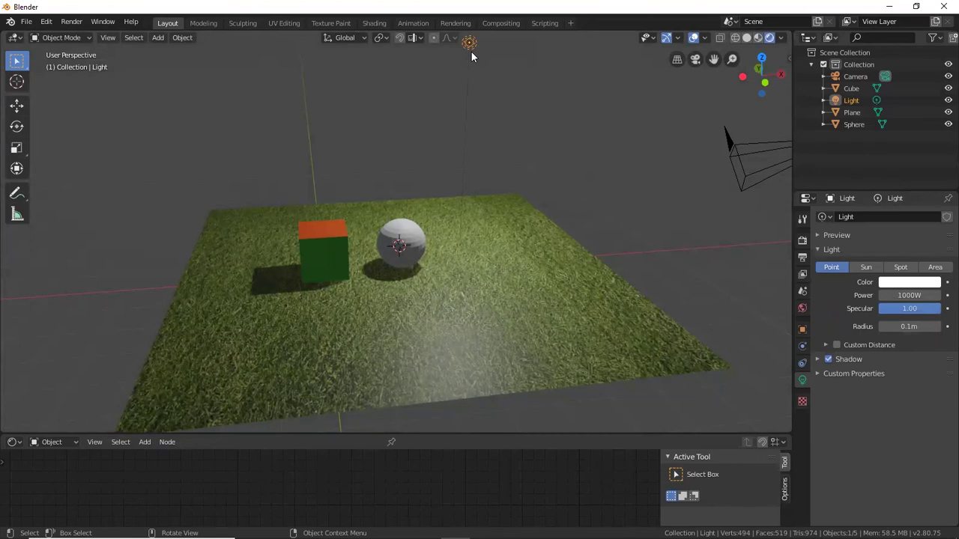
pyautogui.moveTo(471, 52); pyautogui.dragTo(484, 106)
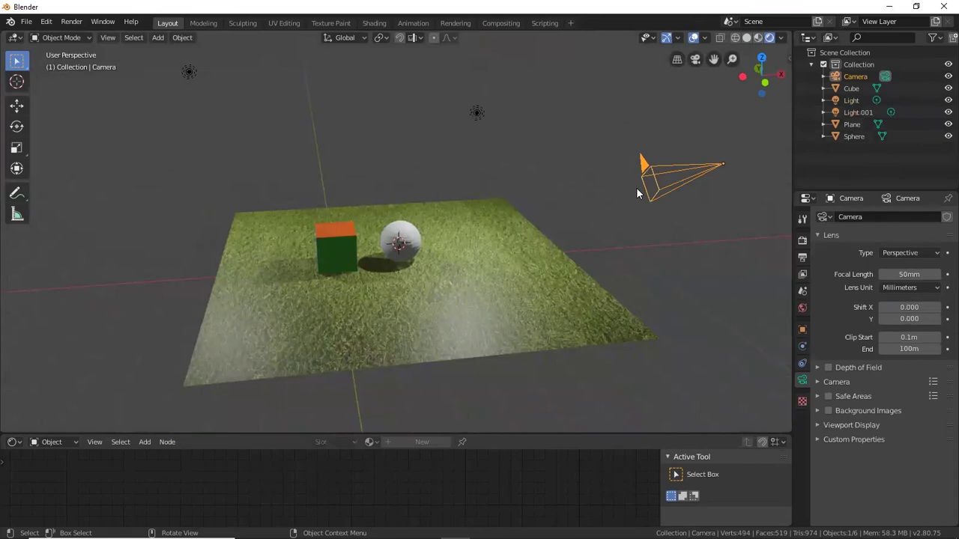
# View the scene through the active camera with Numpad 0
pyautogui.press('KP_0')
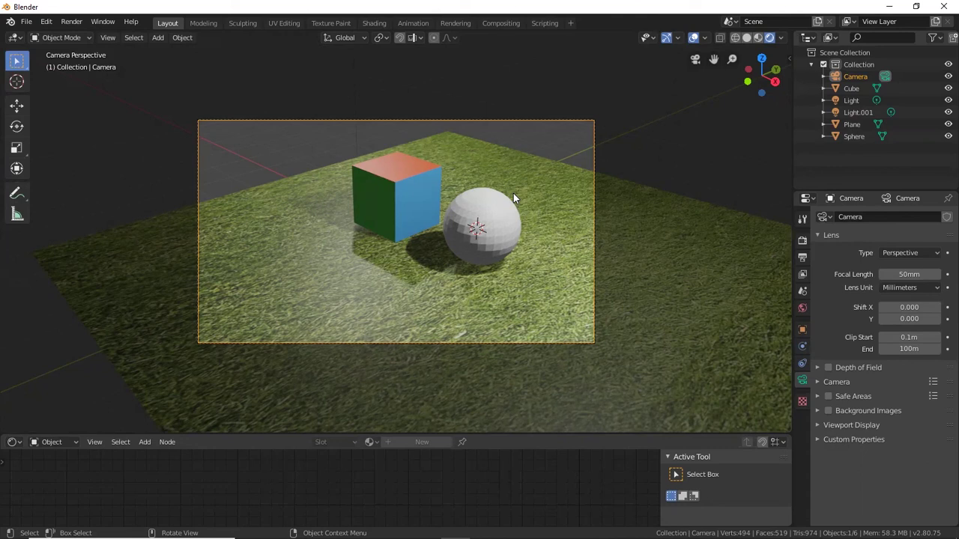
# Move the camera to a new position to reframe the shot
pyautogui.press('g')
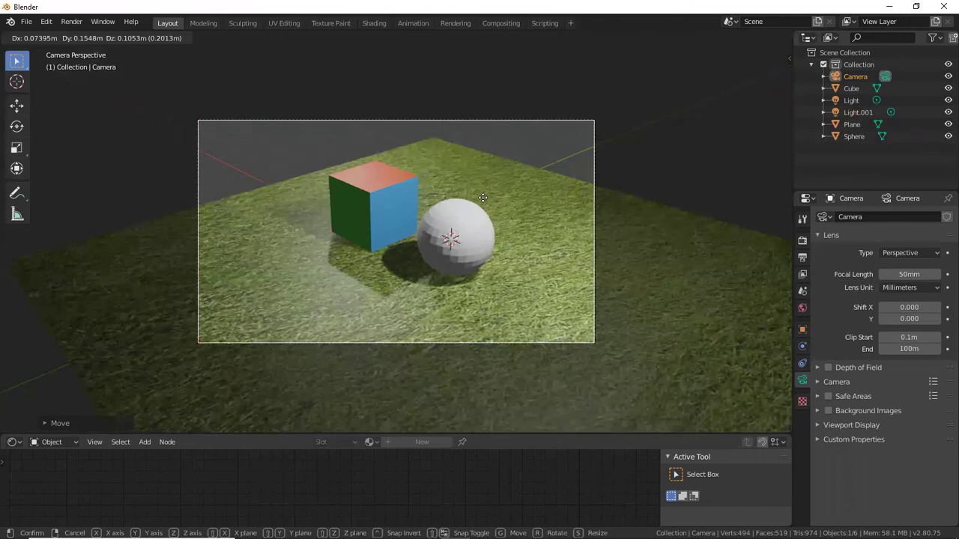
pyautogui.click(473, 204)
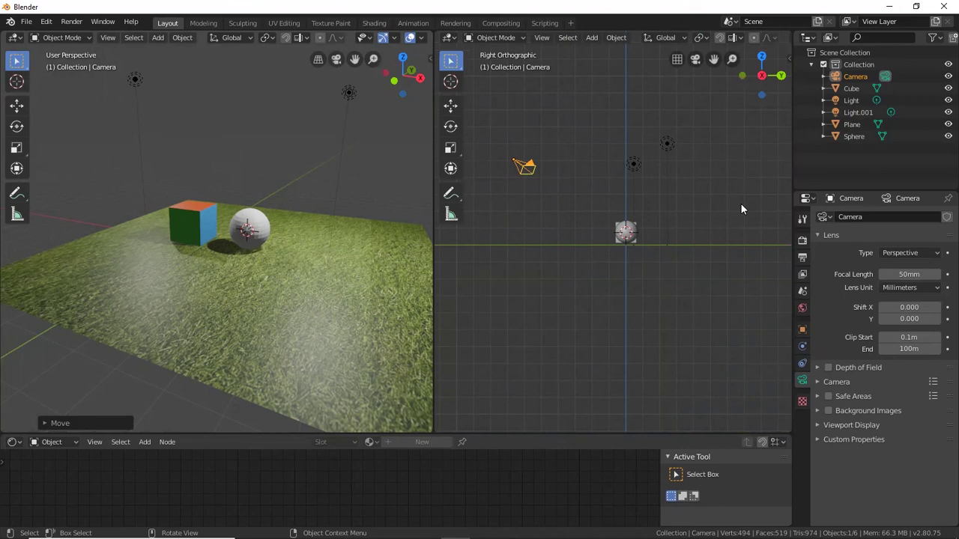
# In top view, rotate the camera toward the cube and sphere while checking the camera view
pyautogui.press('KP_0')
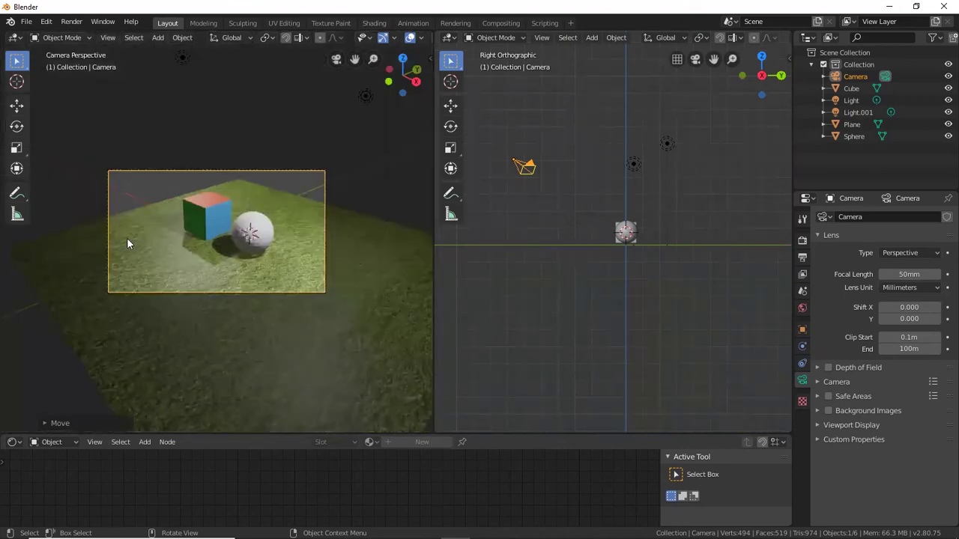
pyautogui.press('Home')
pyautogui.press('KP_7')
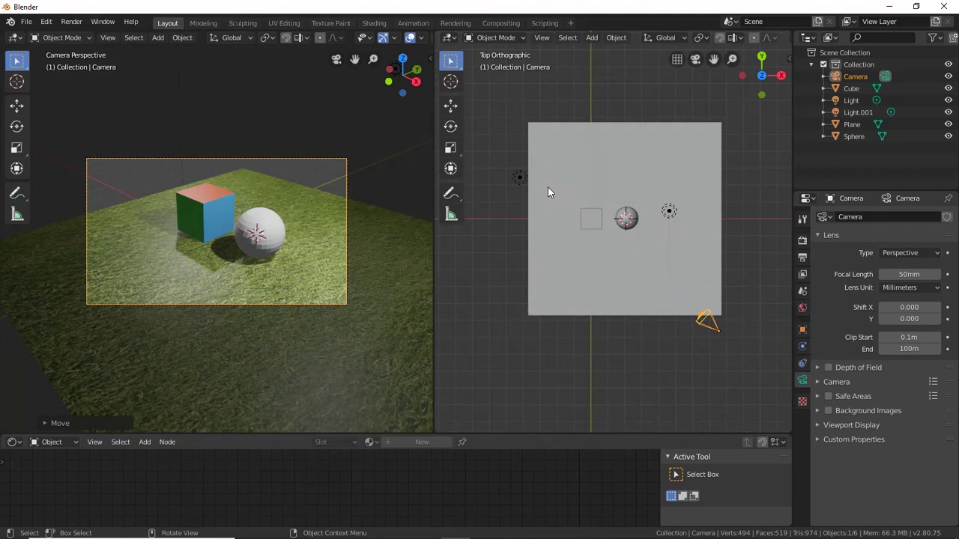
pyautogui.press('r')
pyautogui.click(660, 294)
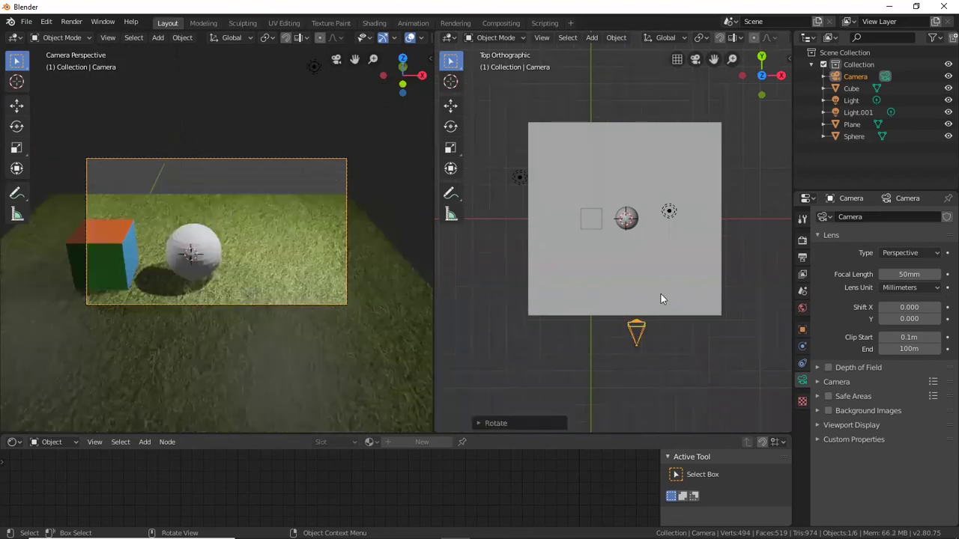
# In front view, move the camera left and down, then raise it to frame both objects
pyautogui.press('KP_1')
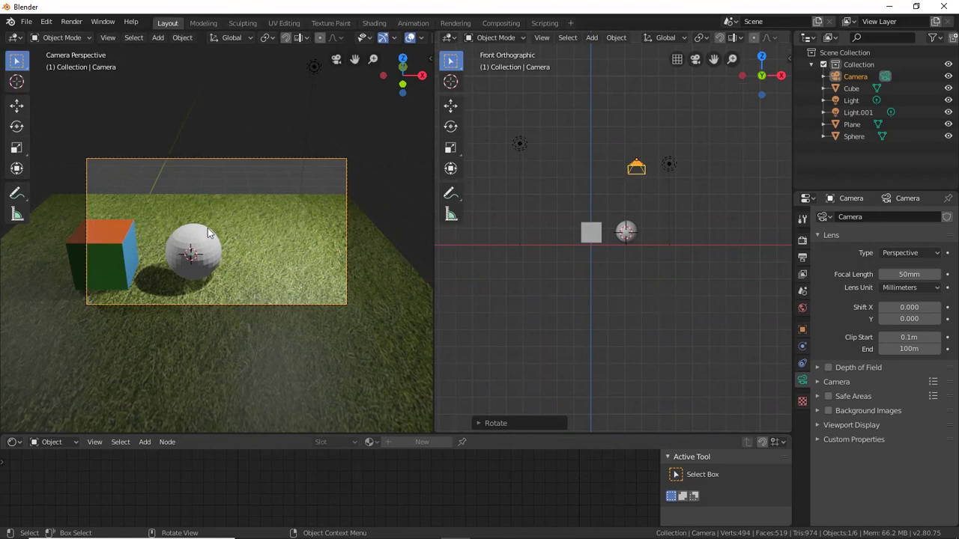
pyautogui.press('g')
pyautogui.click(638, 183)
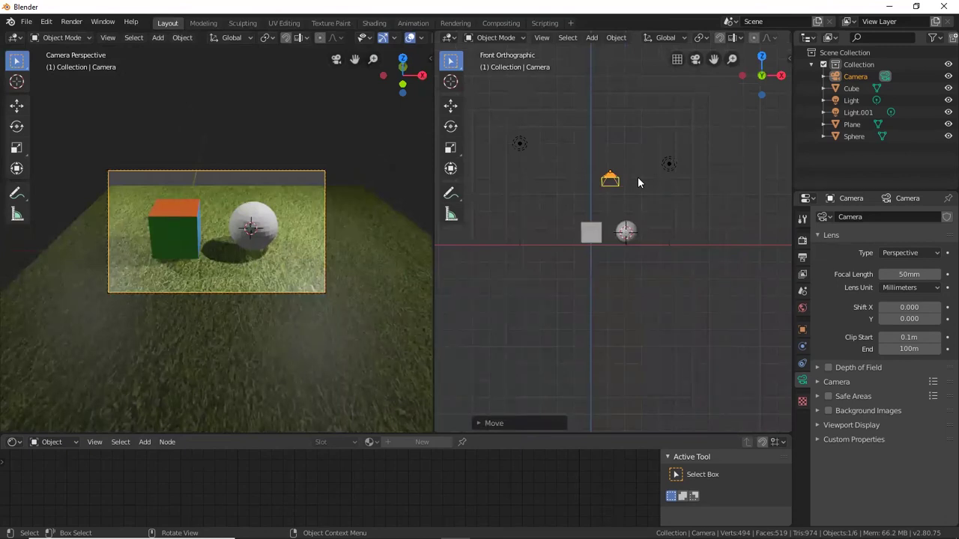
pyautogui.press('g')
pyautogui.click(636, 174)
pyautogui.press('KP_7')
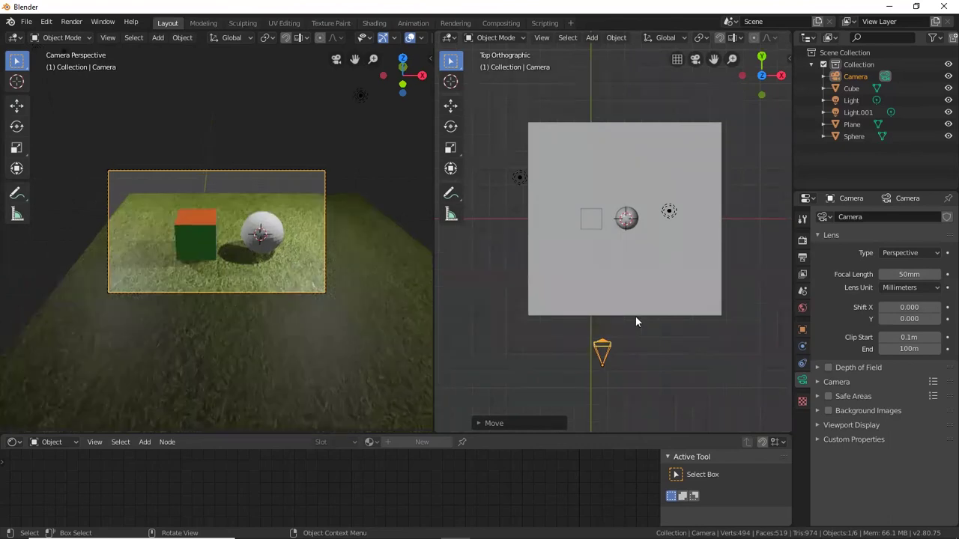
# Rotate the camera slightly after checking it from the front and side views
pyautogui.press('KP_1')
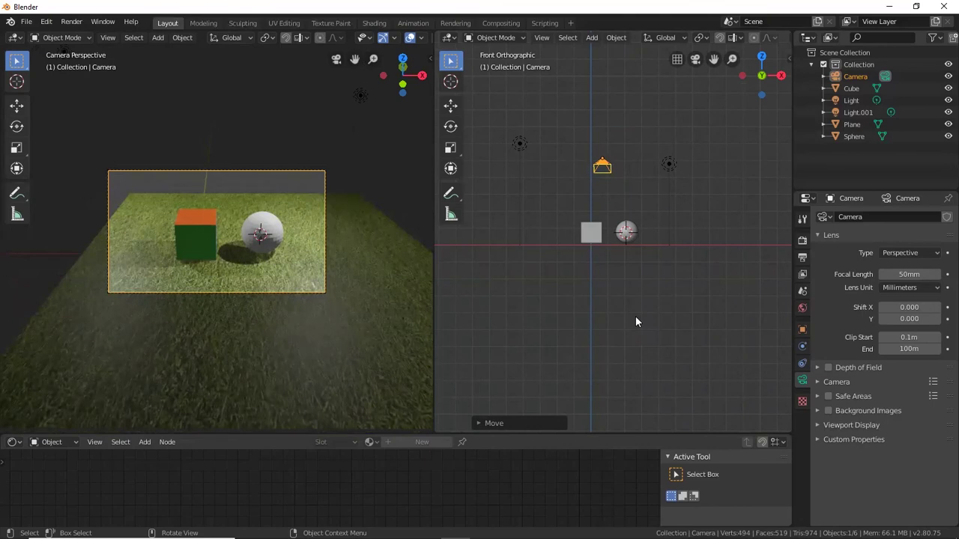
pyautogui.press('KP_3')
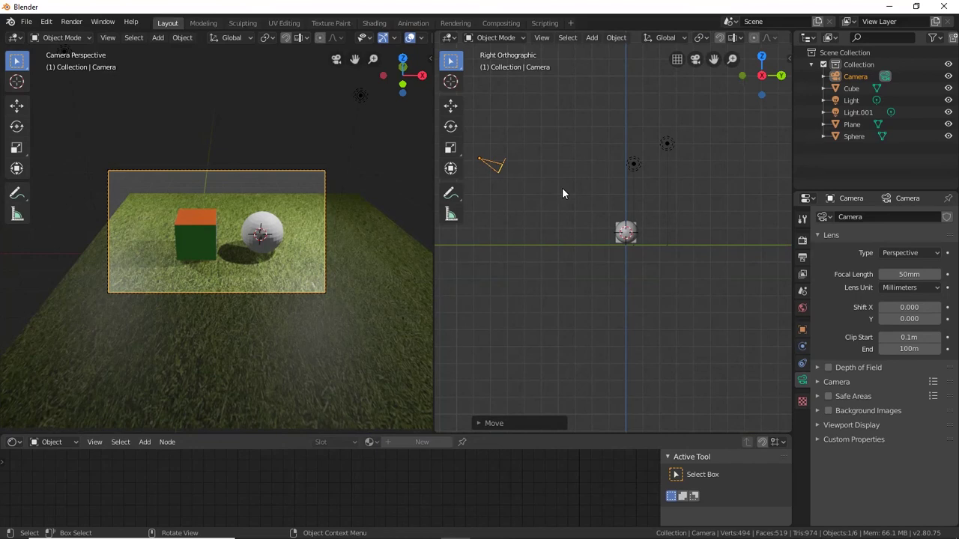
pyautogui.press('r')
pyautogui.click(576, 200)
# Select the second light, Light.001, in the front view
pyautogui.press('KP_7')
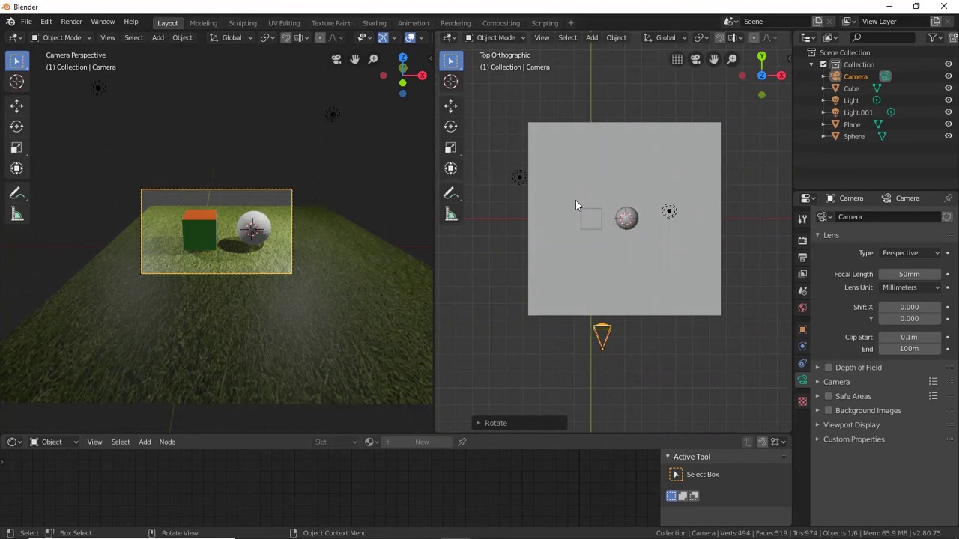
pyautogui.press('KP_1')
pyautogui.click(519, 144)
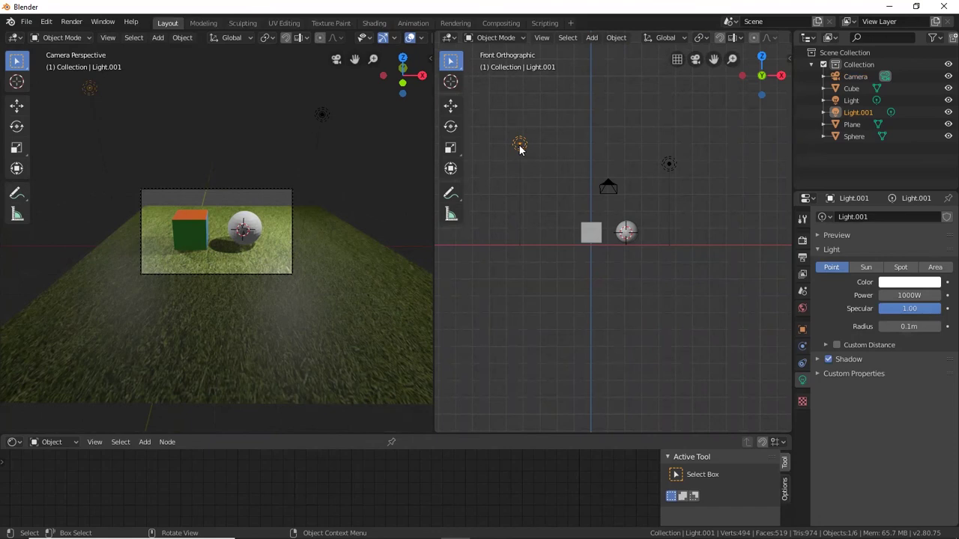
# Move Light.001 up and to the right, then pick a green hue for the light colour
pyautogui.moveTo(520, 145); pyautogui.dragTo(562, 118)
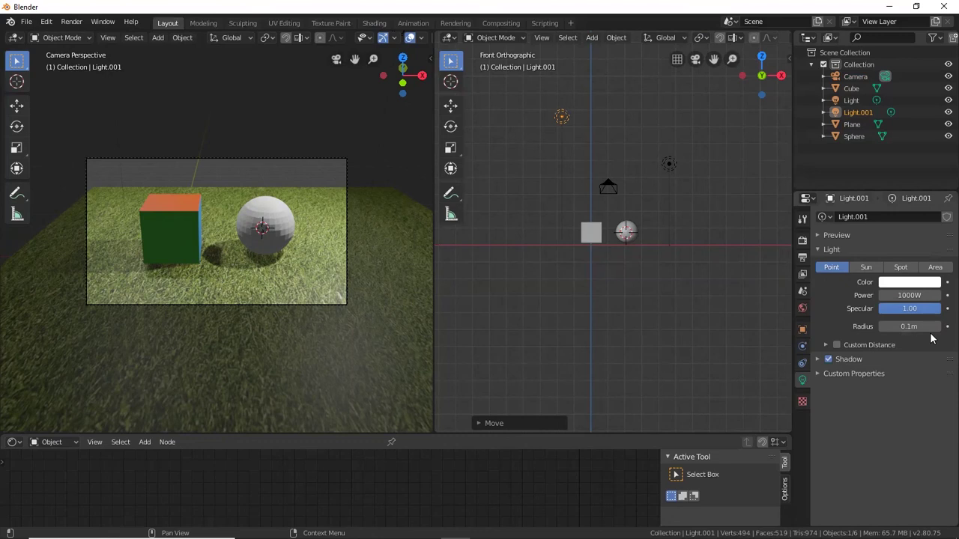
pyautogui.click(909, 281)
pyautogui.click(840, 192)
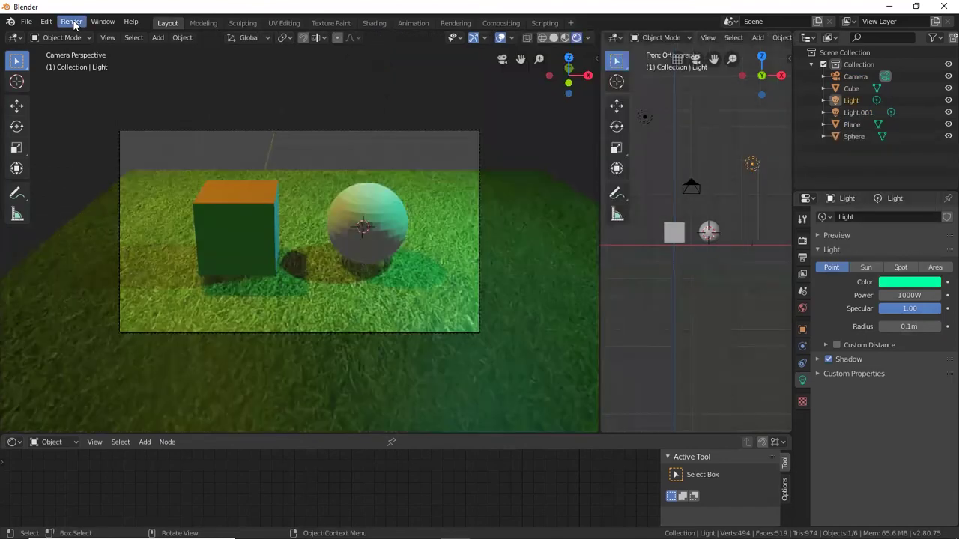
# Render the camera view with Render > Render Image
pyautogui.click(73, 22)
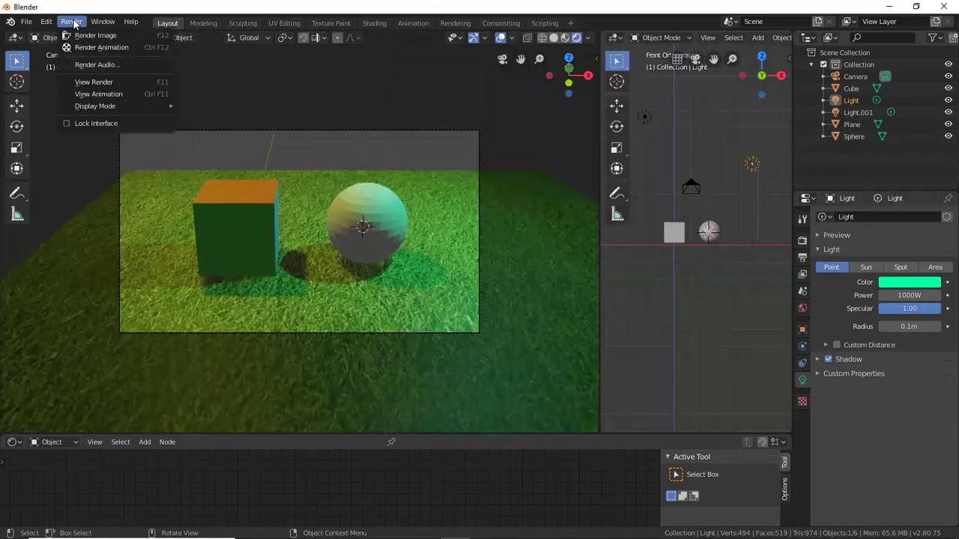
pyautogui.click(145, 34)
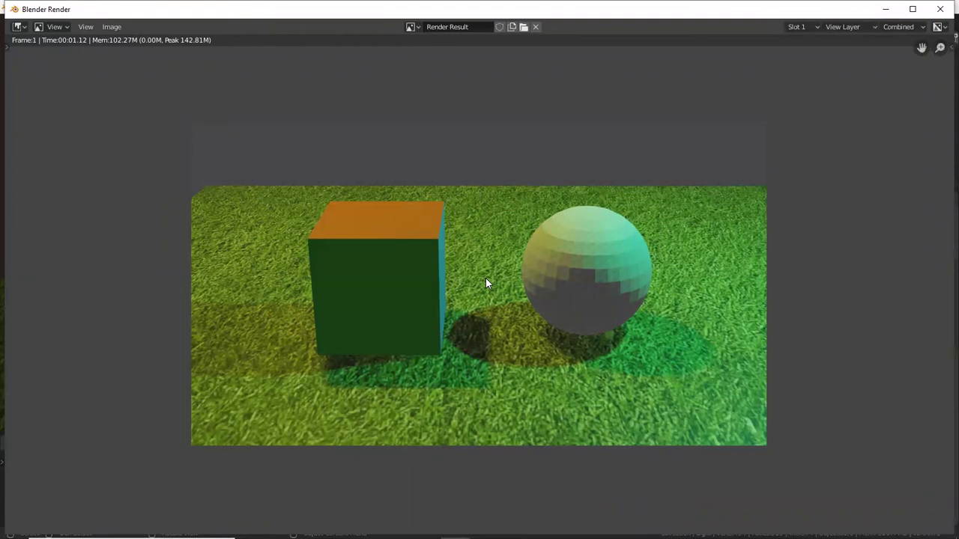
# Save the render as PNG 'modeling latihan material dan texture' in the Documents folder
pyautogui.click(112, 26)
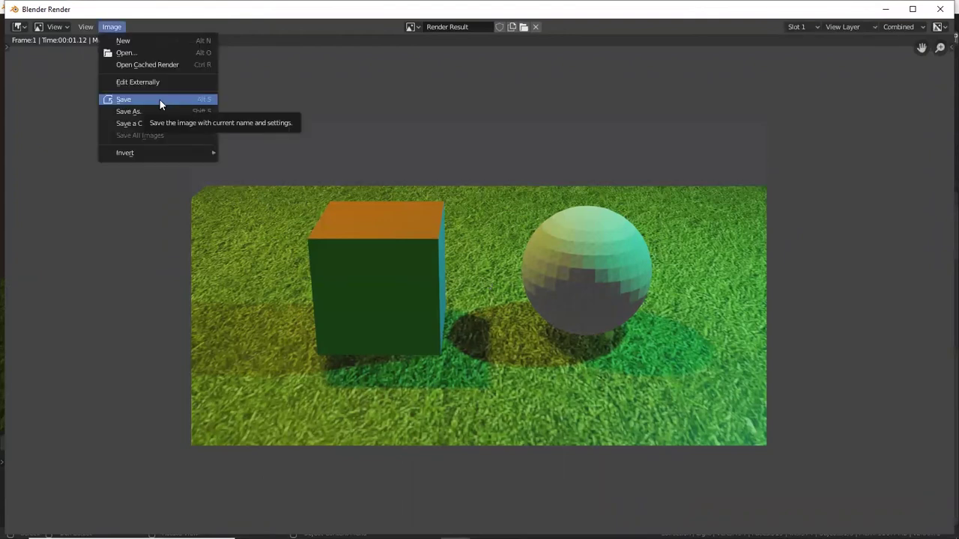
pyautogui.click(160, 100)
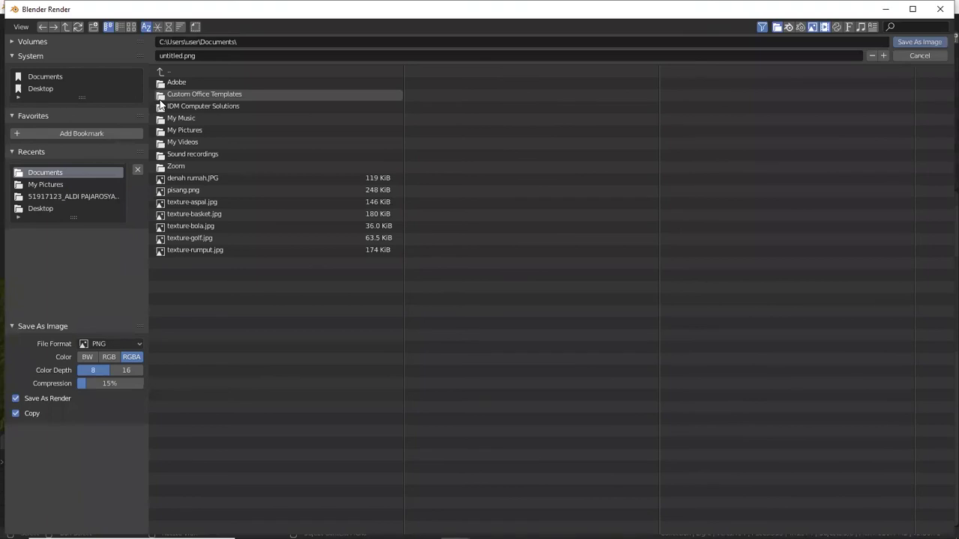
pyautogui.click(215, 54)
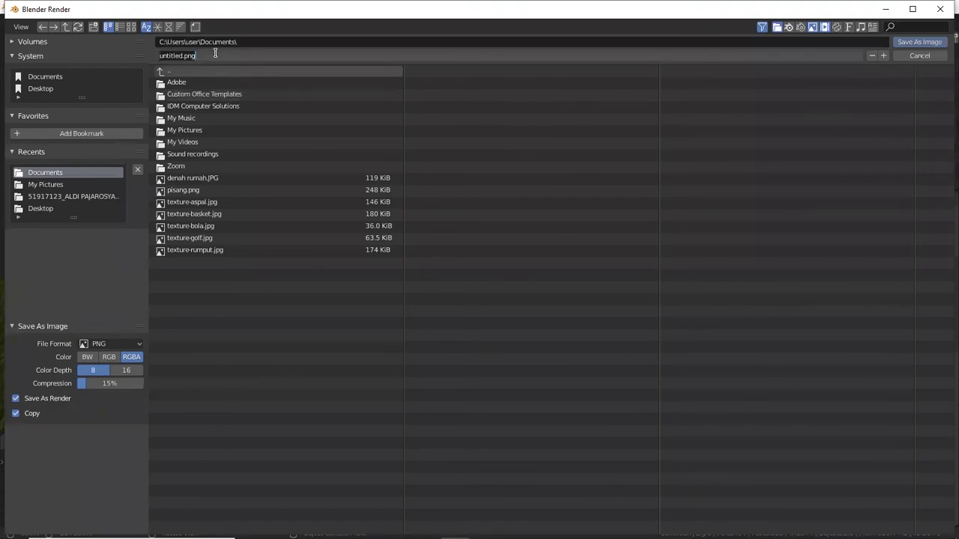
pyautogui.write('modeling latihan material dan texture')
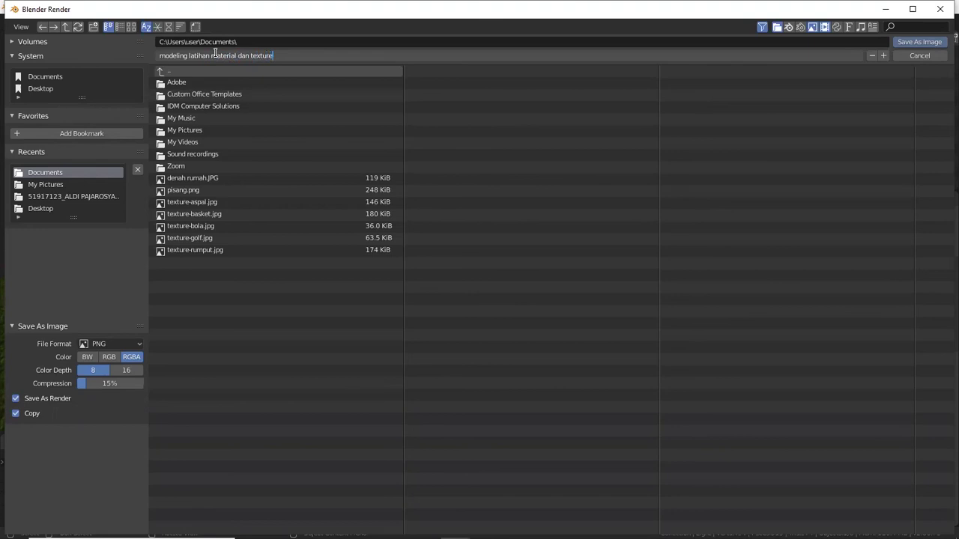
pyautogui.click(917, 42)
pyautogui.click(918, 42)
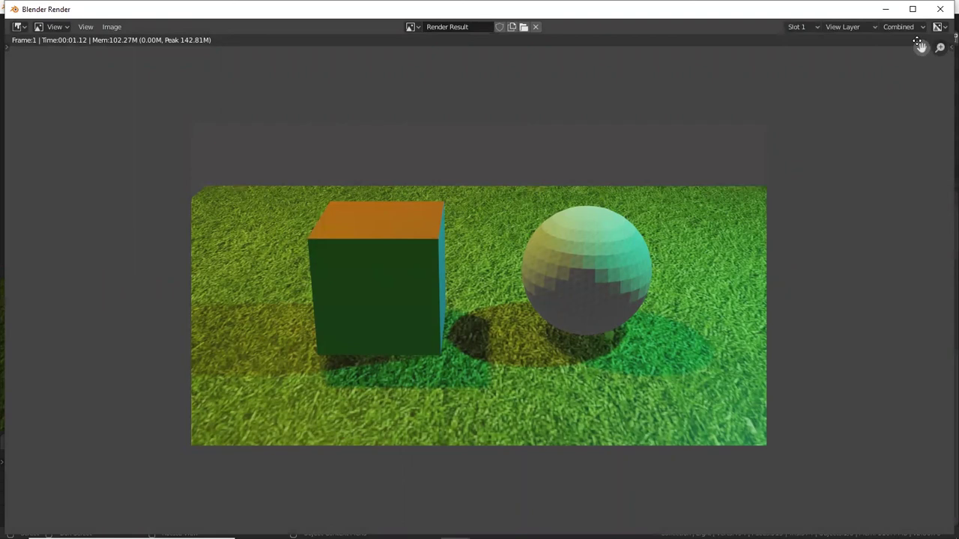
# Close the Blender Render window to return to the Layout workspace
pyautogui.press('Escape')
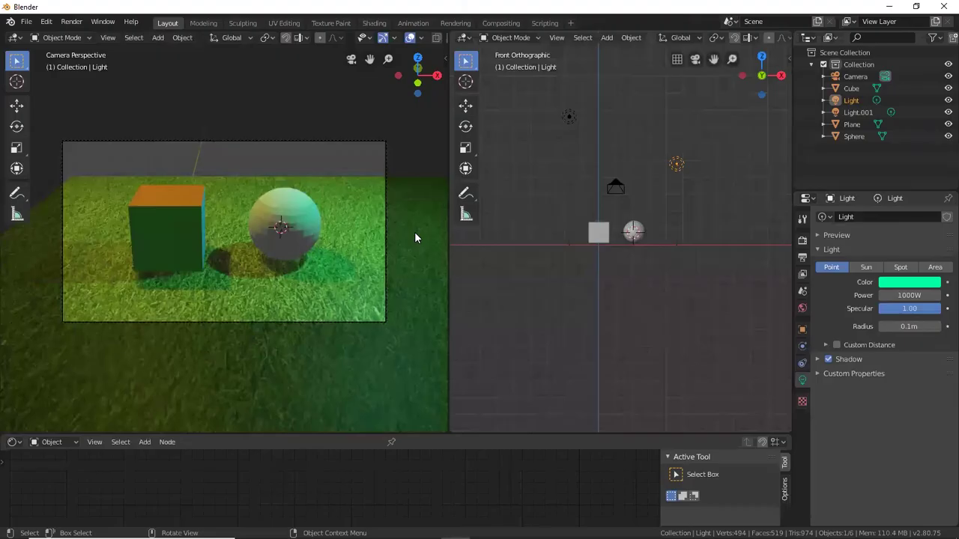